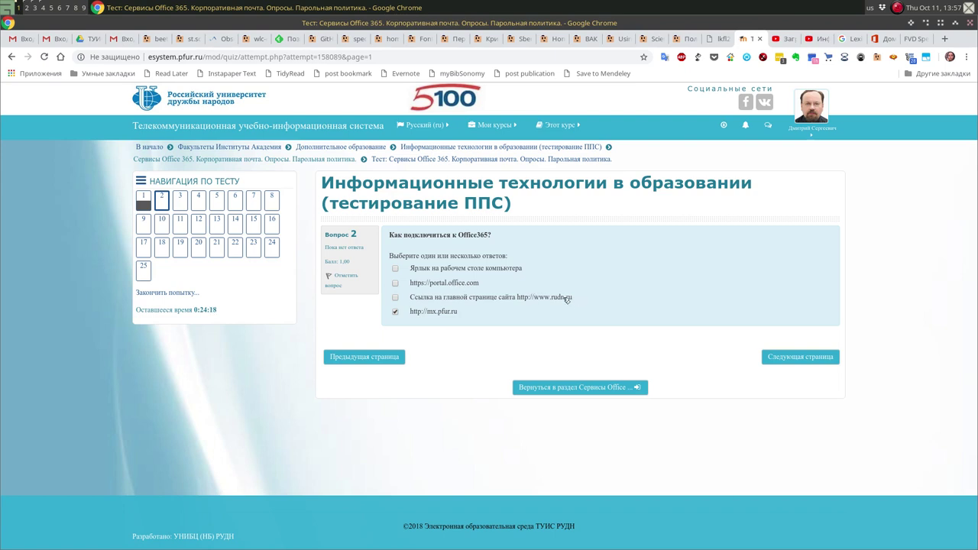
drag(575, 301, 516, 299)
key(ctrl+c)
click(945, 38)
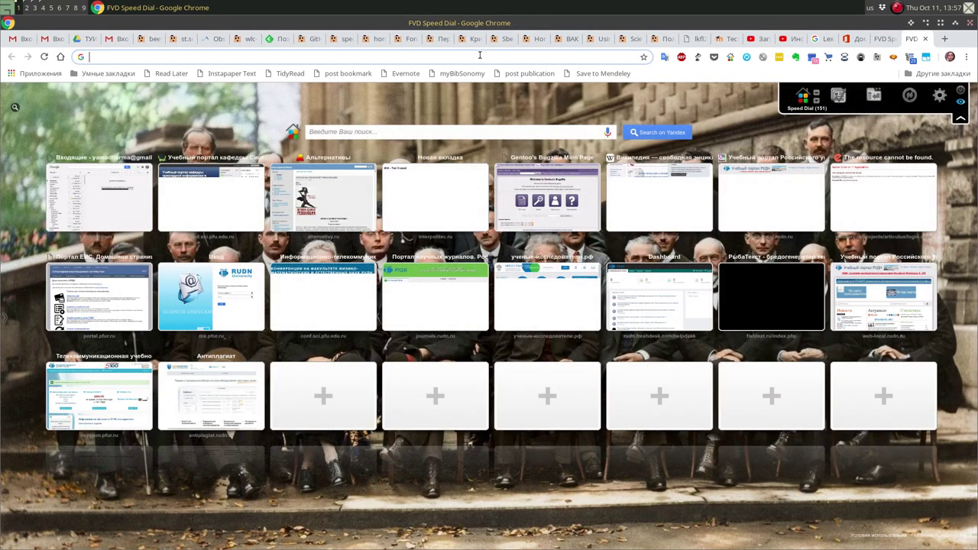
middle_click(479, 55)
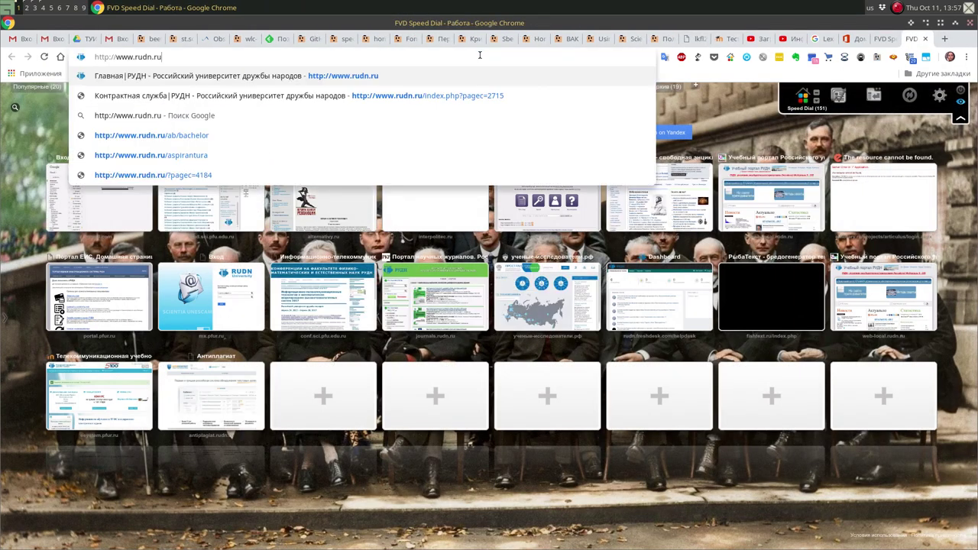
key(Return)
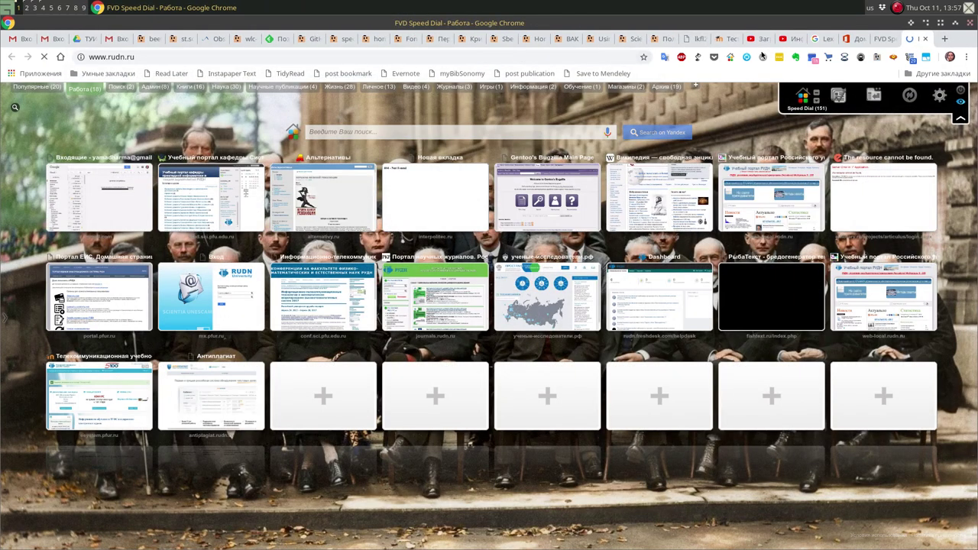
click(884, 44)
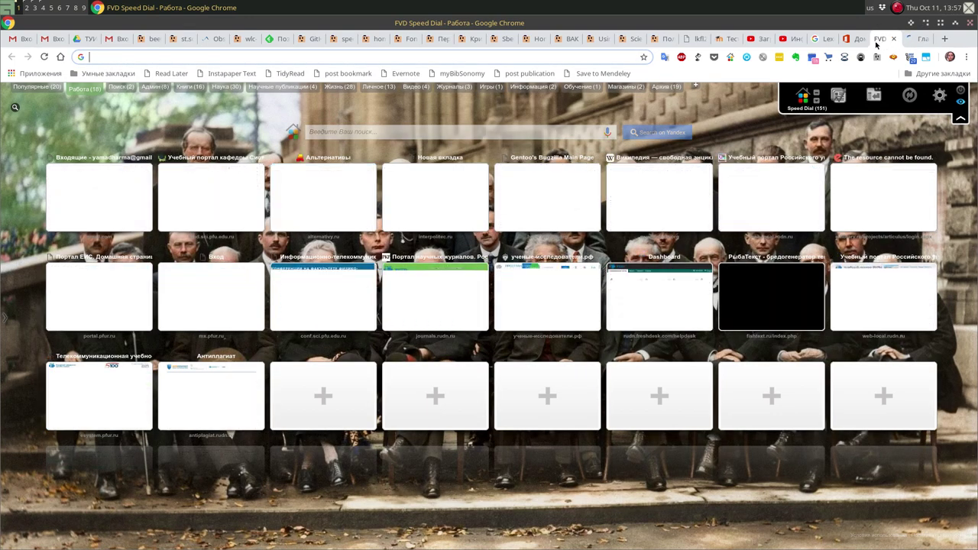
click(915, 43)
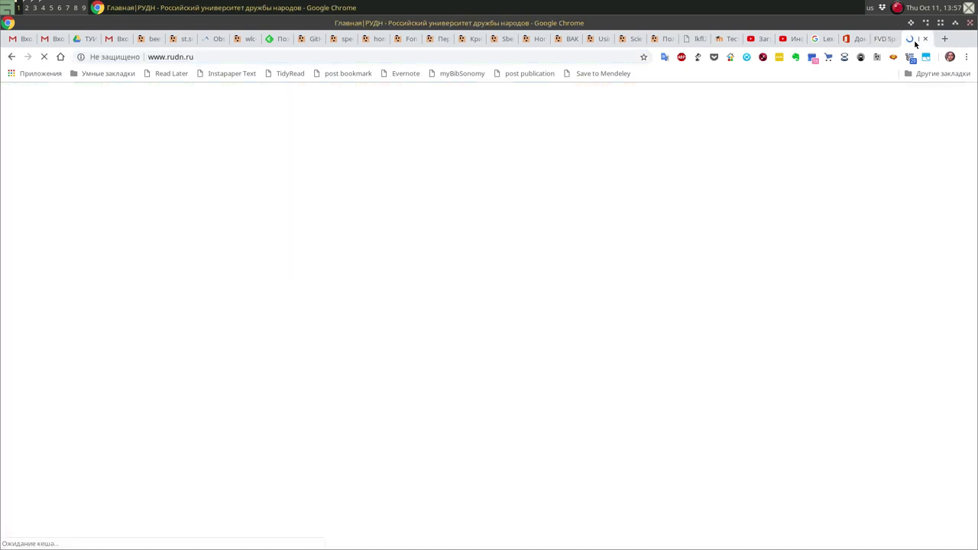
click(723, 44)
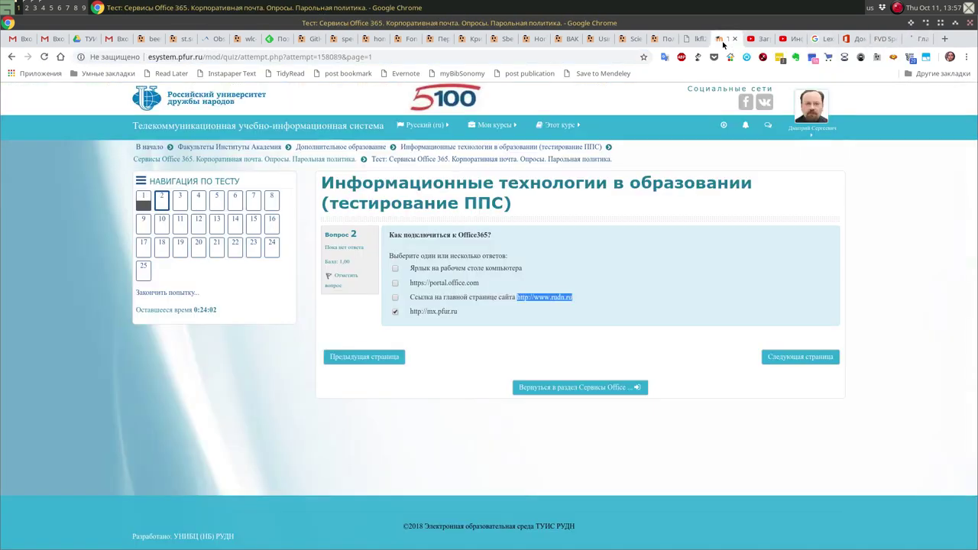
click(483, 286)
drag(483, 286, 410, 285)
key(ctrl+c)
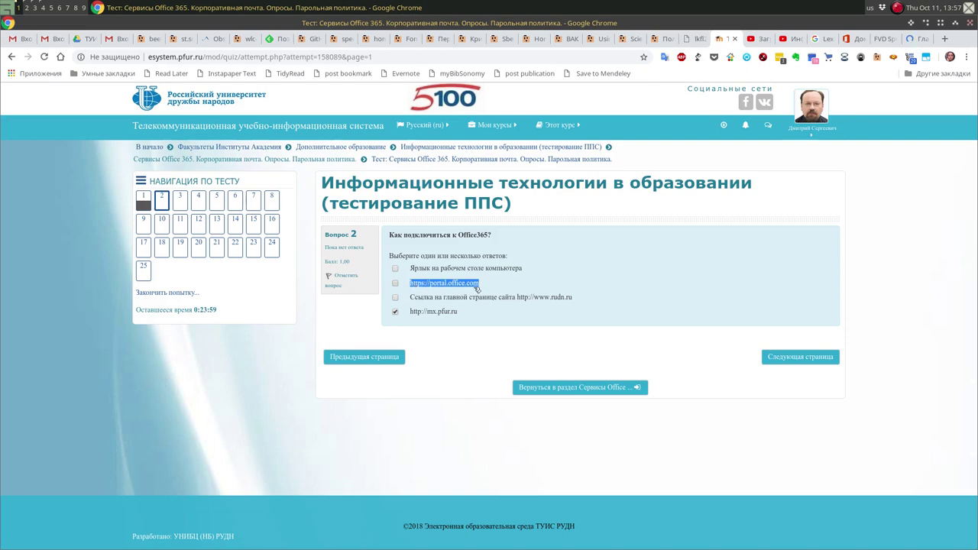
click(883, 38)
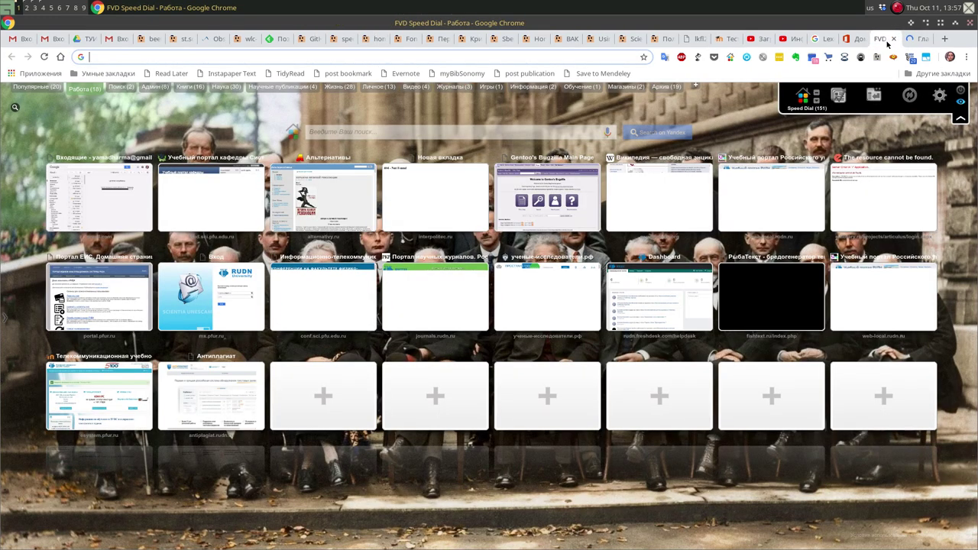
click(248, 56)
key(ctrl+v)
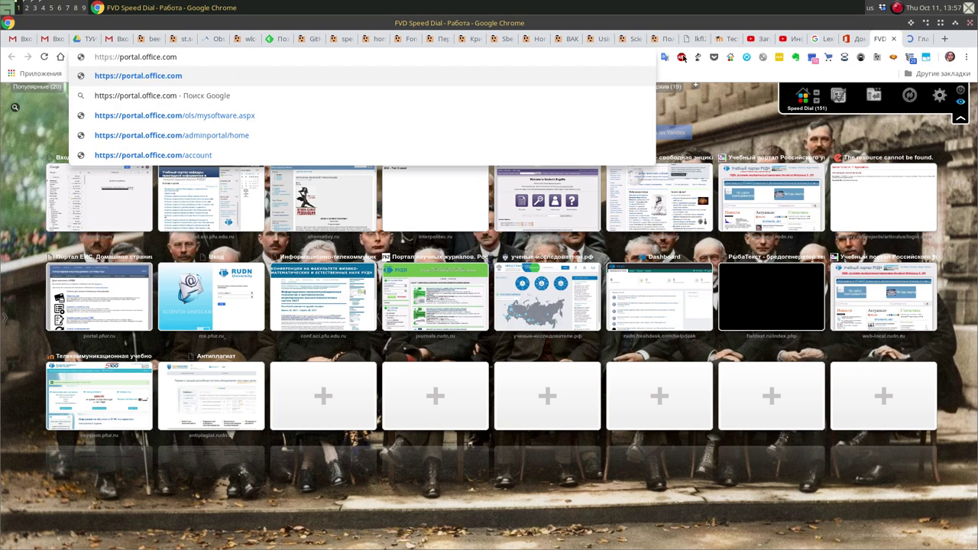
click(916, 40)
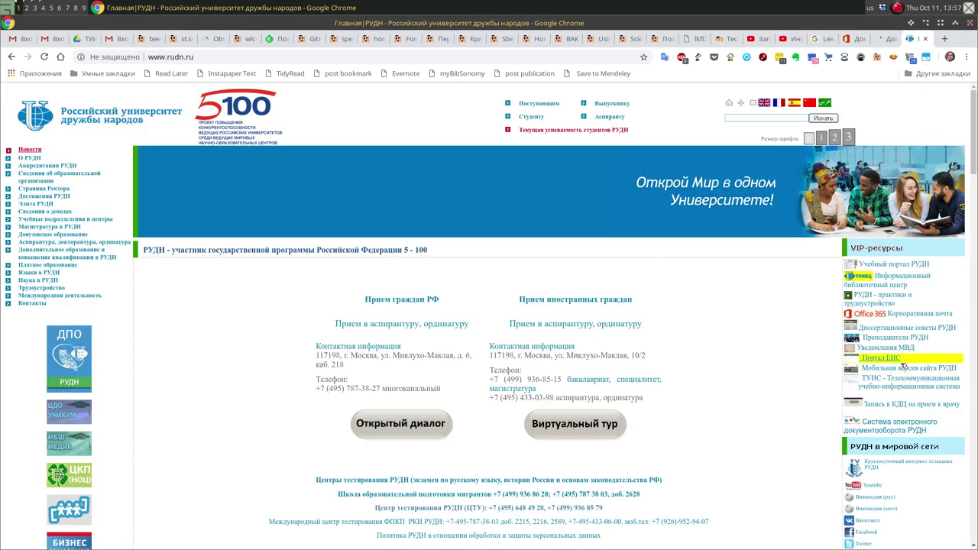
middle_click(892, 315)
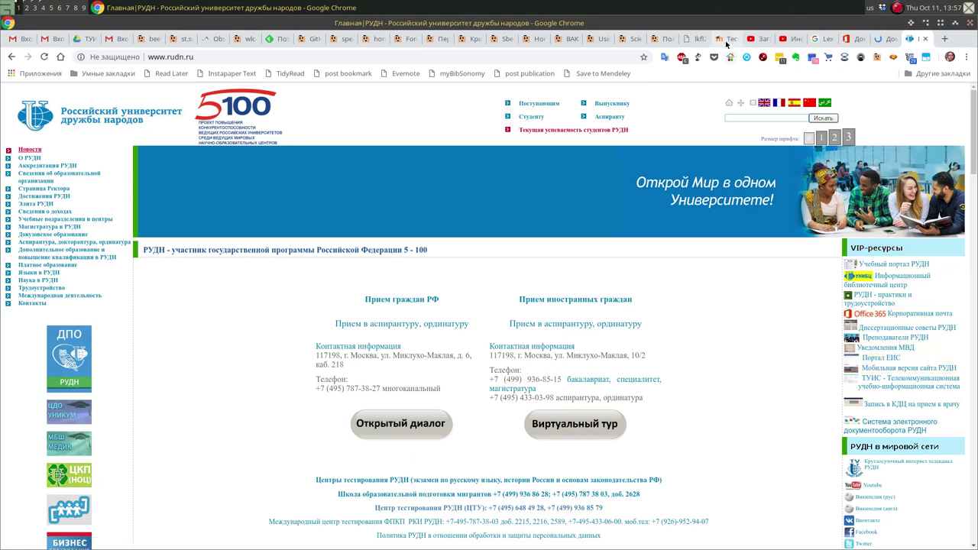
click(725, 40)
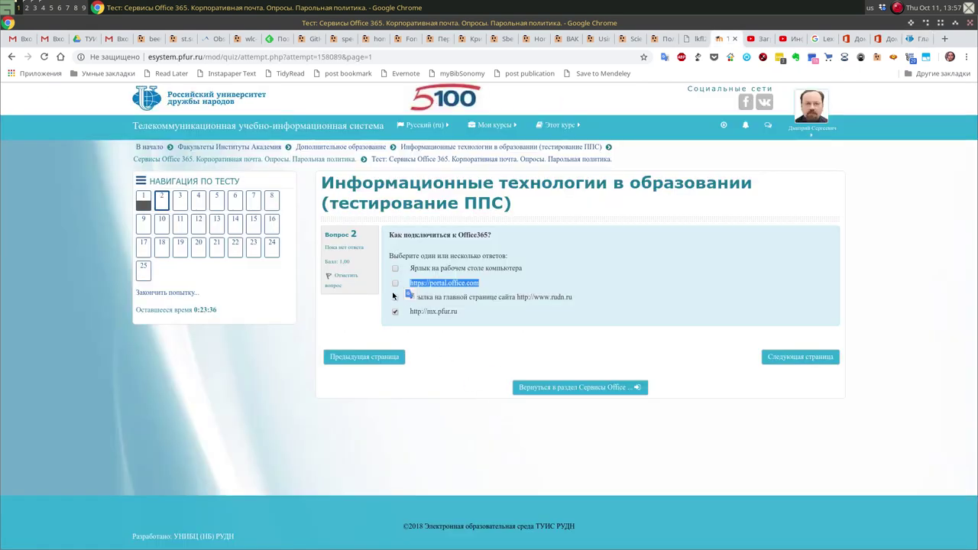
click(395, 298)
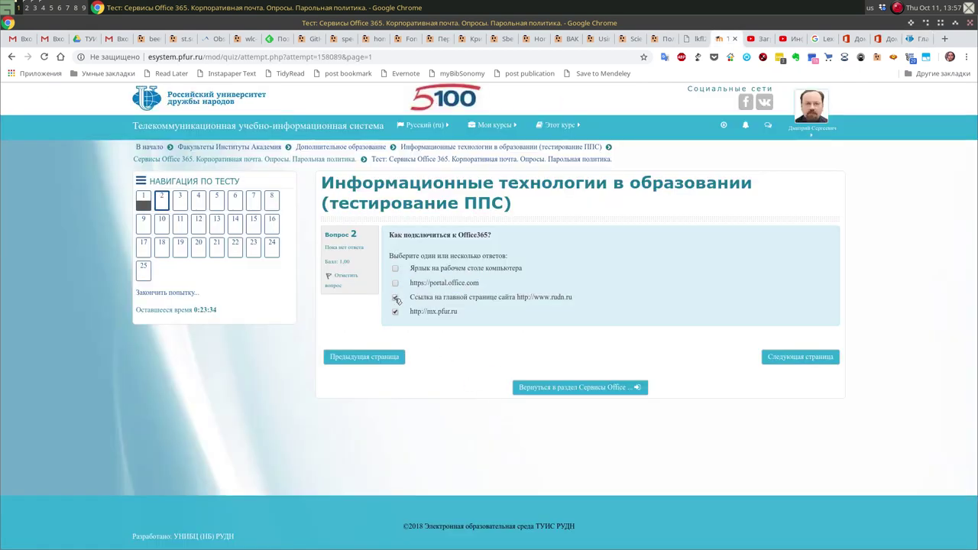
Check the Office 365 home page, close it, and submit question 2 of the test.
click(883, 38)
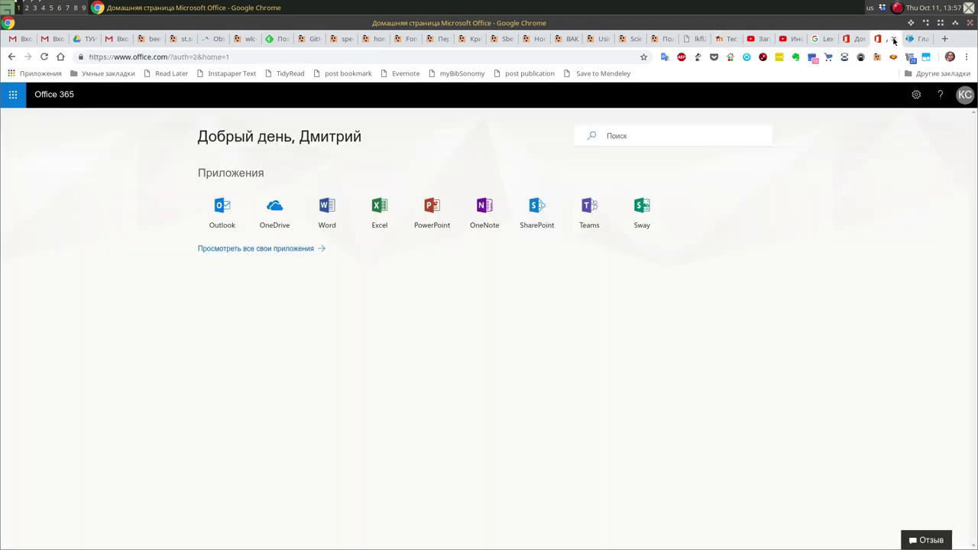
click(894, 39)
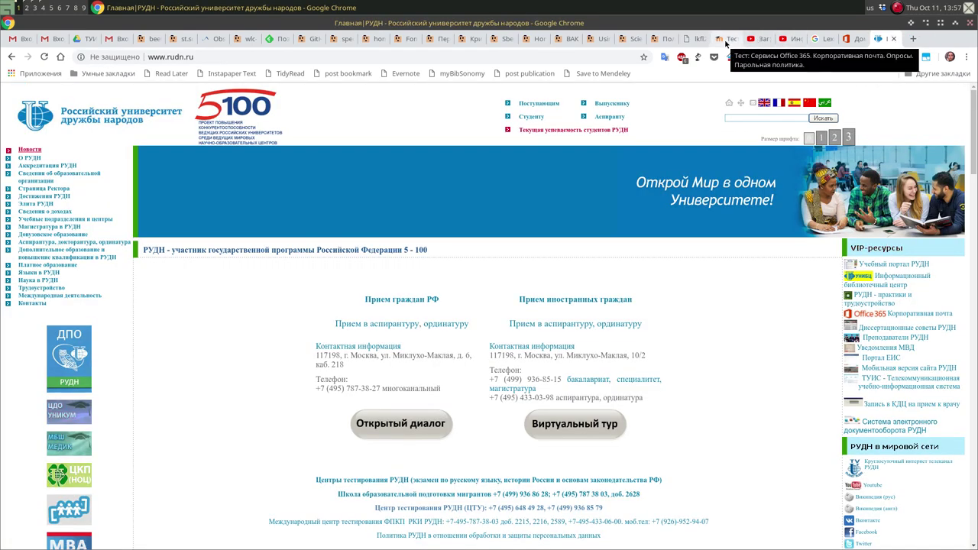
click(732, 39)
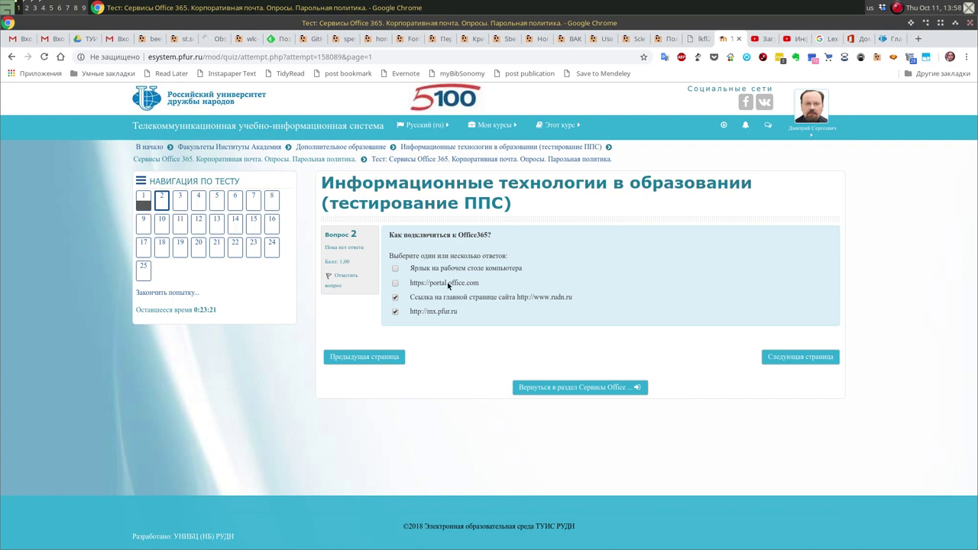
click(825, 358)
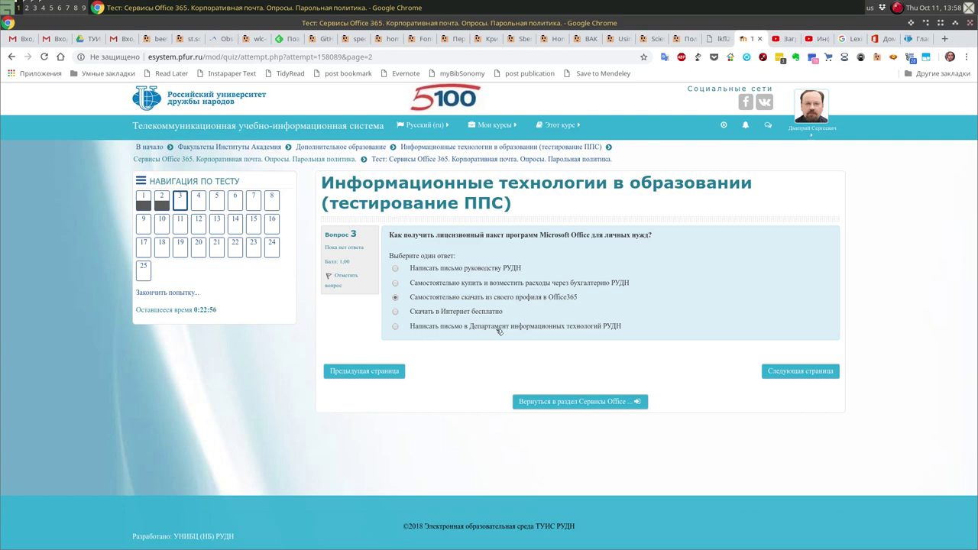
Answer question 3 with «Самостоятельно скачать из своего профиля в Office365» and question 4 with the first-characters, student card number and full-name options.
click(795, 372)
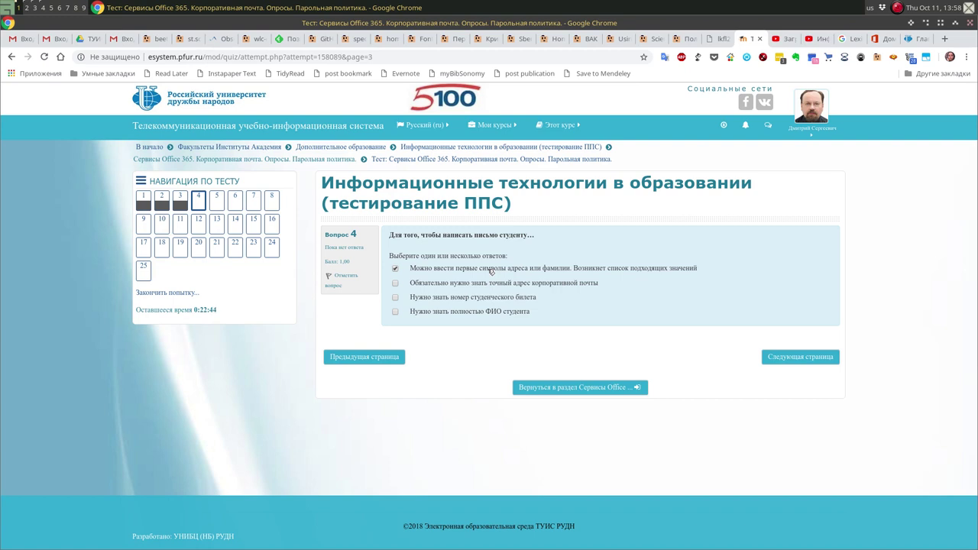
click(456, 300)
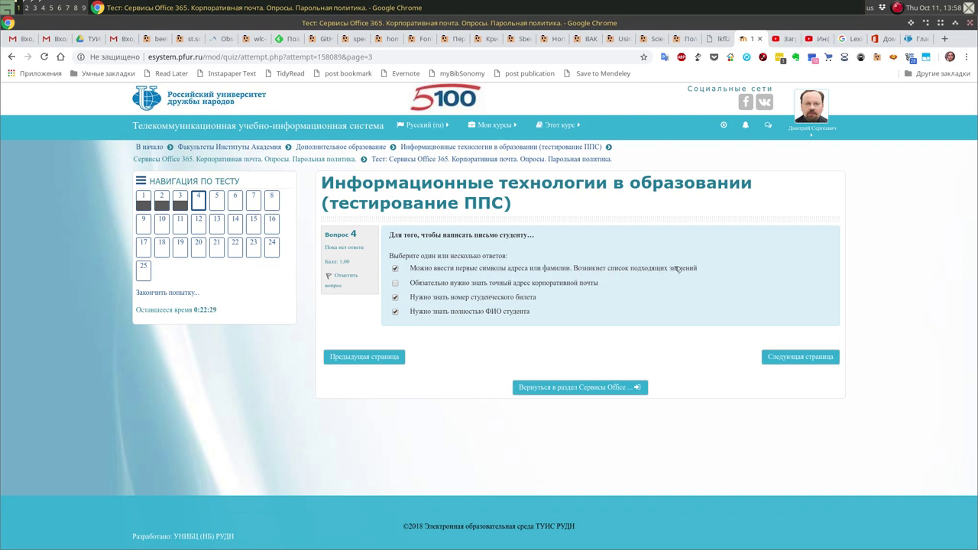
click(817, 359)
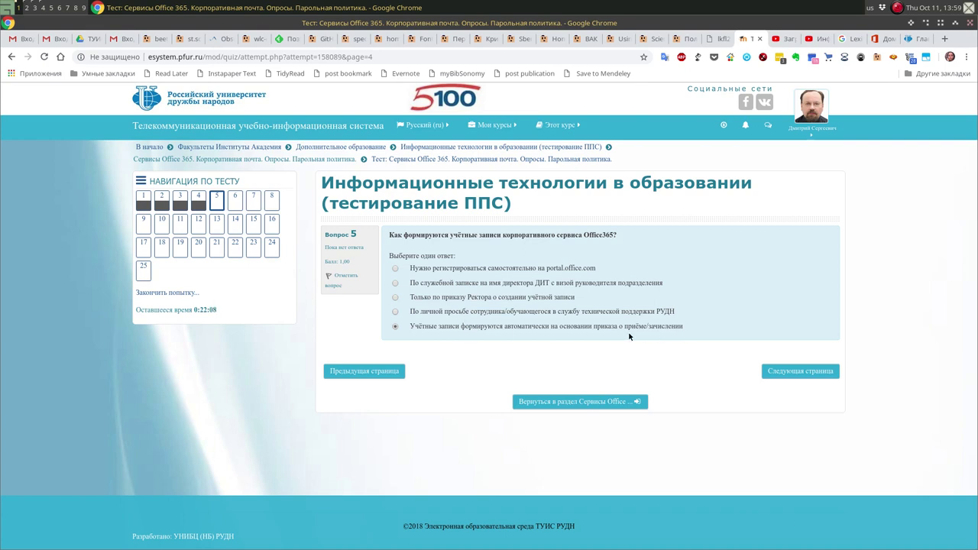
Answer question 5 with «Учётные записи формируются автоматически на основании приказа о приёме/зачислении» and answer question 6 about writing to an employee.
click(798, 371)
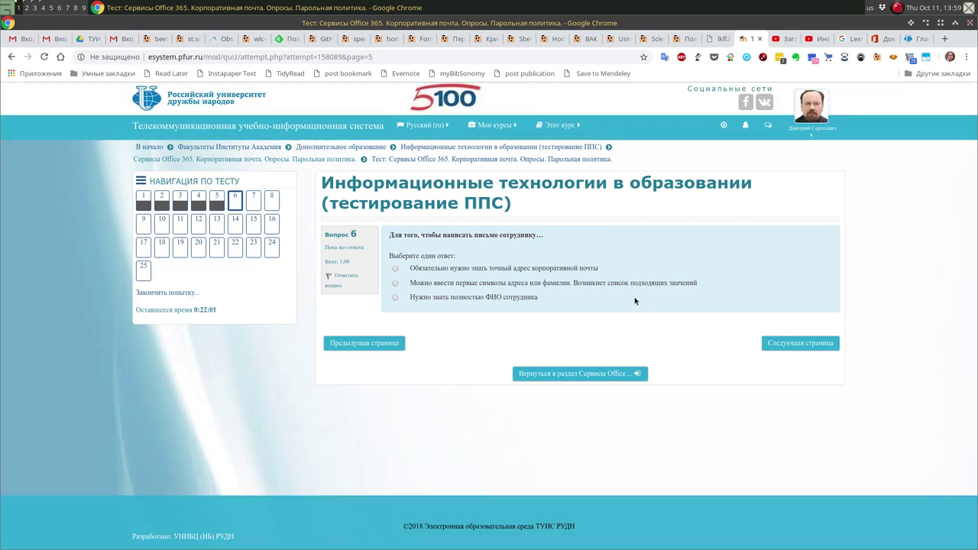
click(823, 347)
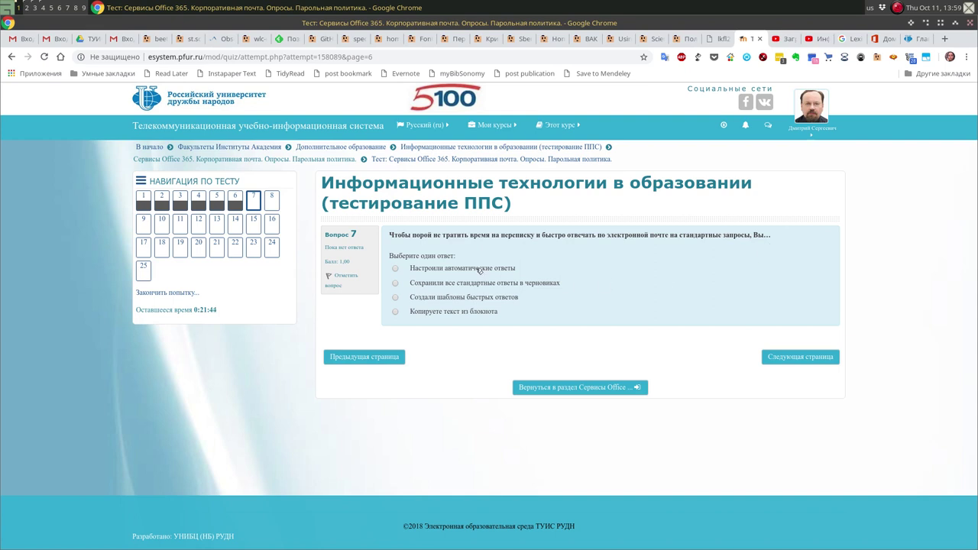
Answer question 7 with «Создали шаблоны быстрых ответов» and question 8 with «В параметрах сообщения указать об уведомлении при прочтении».
click(473, 298)
click(810, 357)
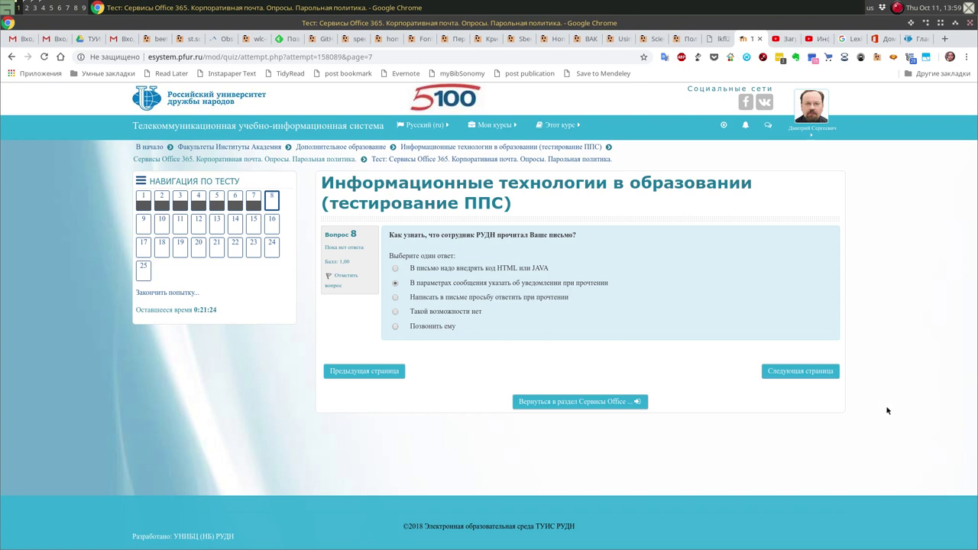
click(810, 380)
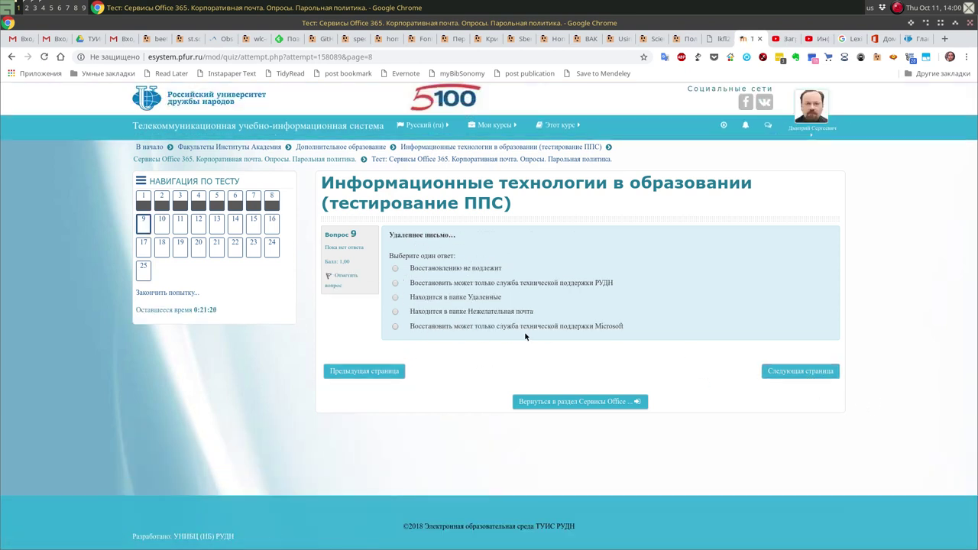
Answer question 9 about deleted mail and question 10 with «Импортировать контакты можно самостоятельно. Инструкция размещена в настройках веб-приложения «Люди»».
click(782, 375)
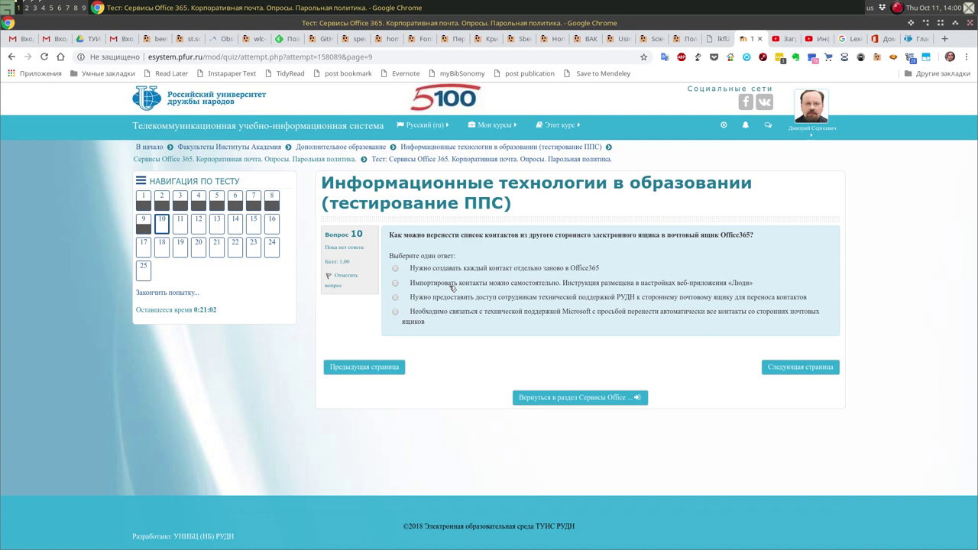
click(493, 283)
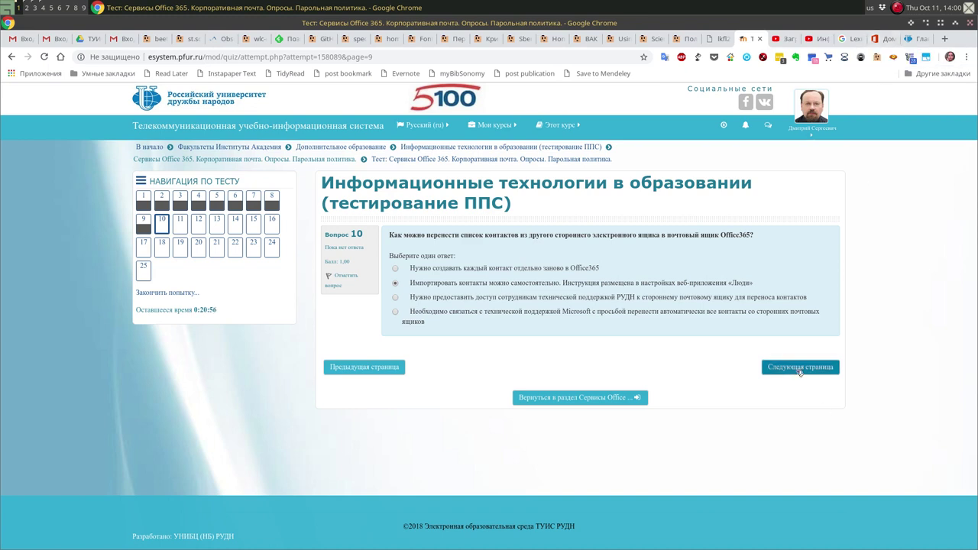
click(800, 368)
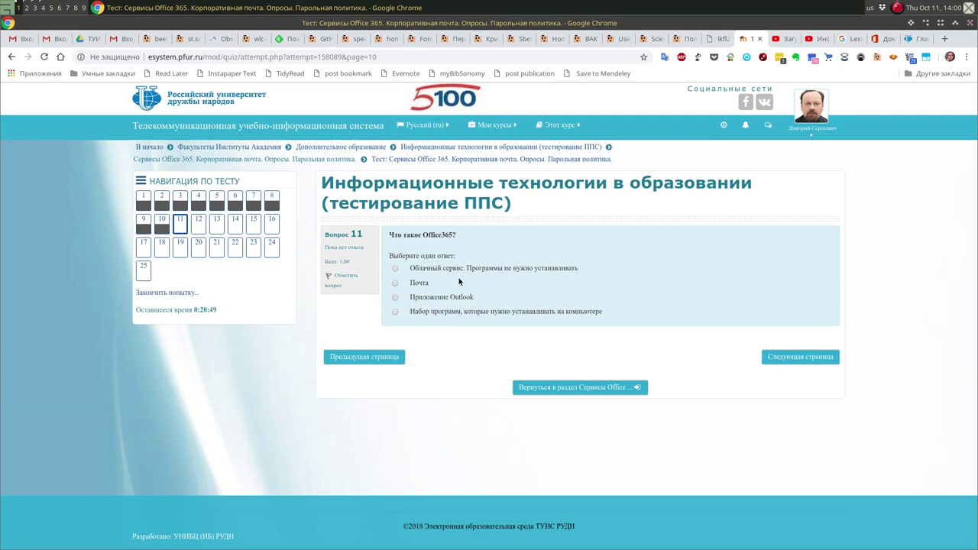
Answer question 11 «Что такое Office365?» and question 12 «Что такое OneDrive?».
click(810, 364)
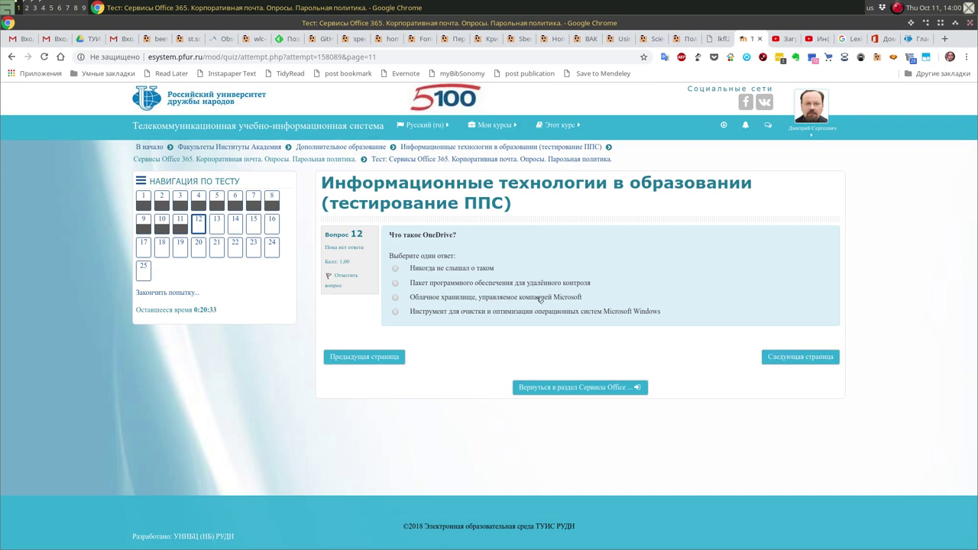
click(815, 360)
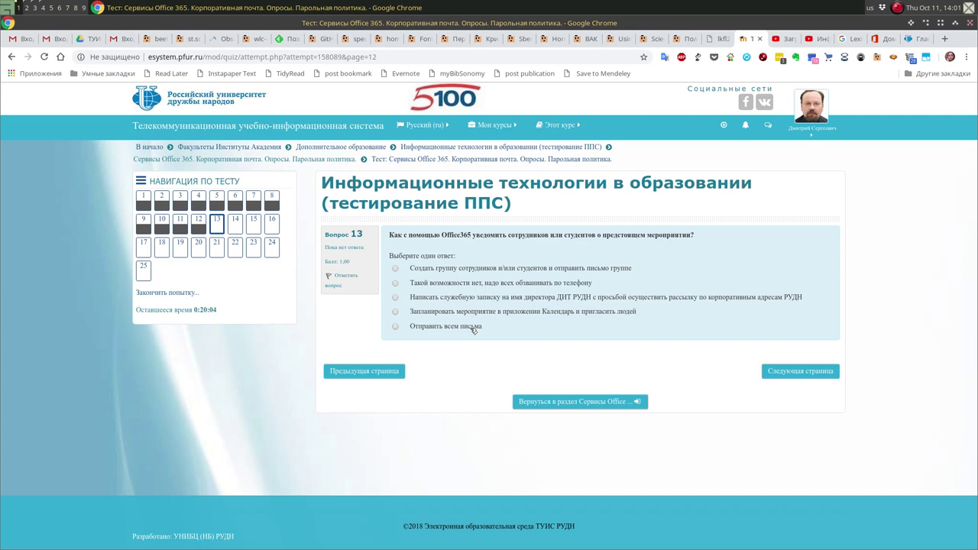
Answer question 13 with «Запланировать мероприятие в приложении Календарь и пригласить людей» and question 14 with «На любой ЭВМ или любом гаджете iOS, Android, Windows Mobile».
click(493, 313)
click(812, 373)
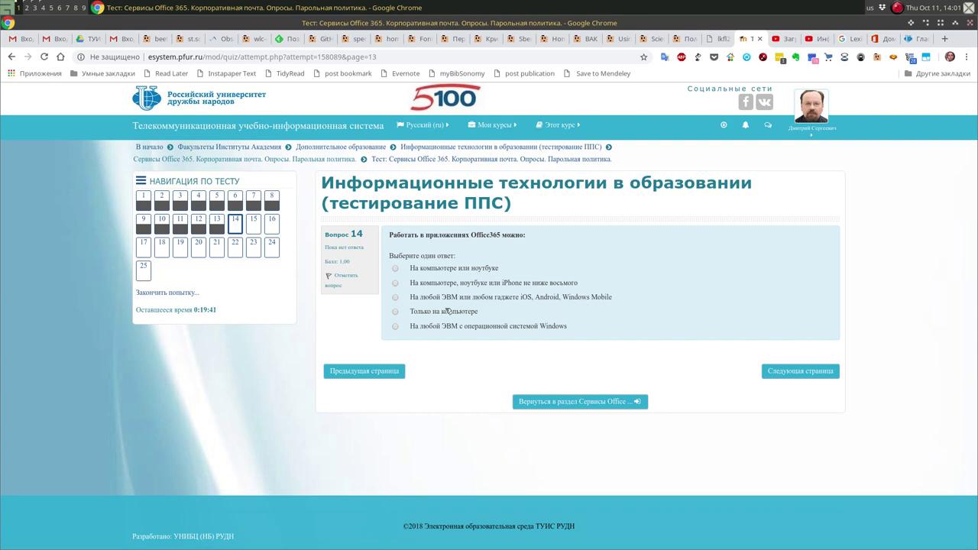
click(492, 299)
click(797, 373)
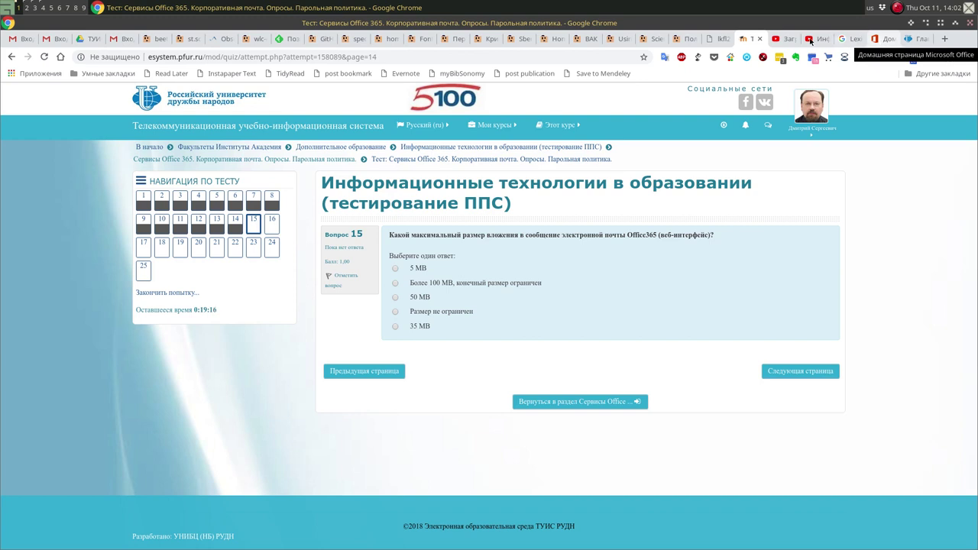
Open the Outlook mailbox from the Microsoft Office home page and start a new message.
click(879, 39)
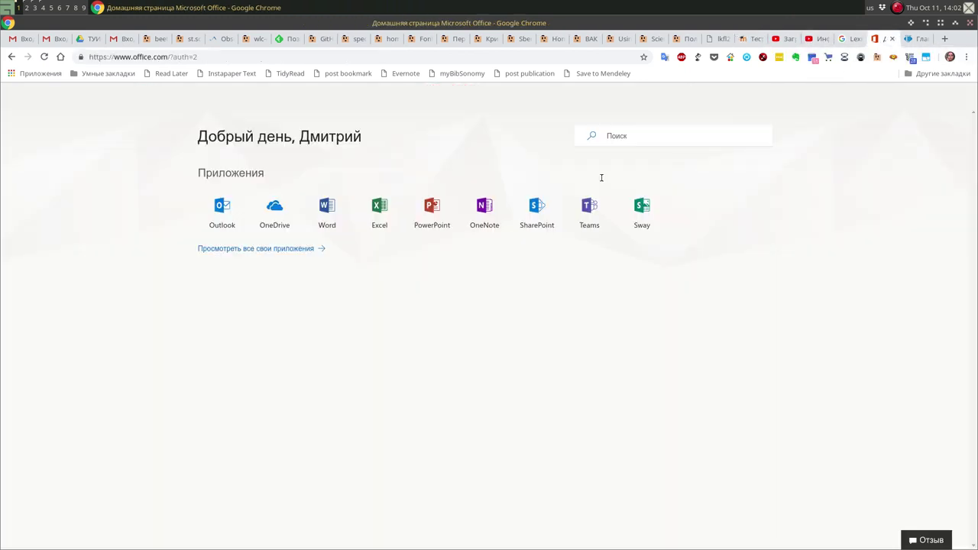
click(220, 210)
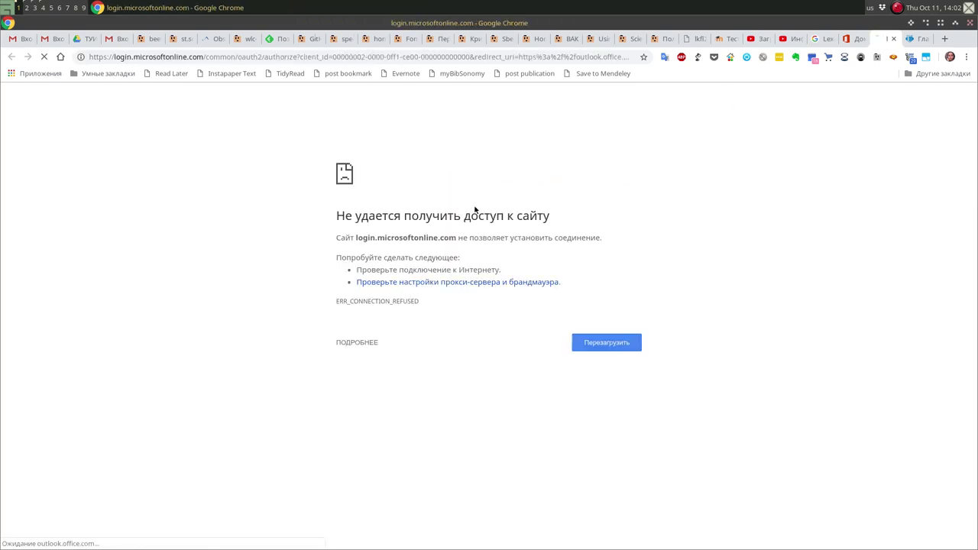
click(592, 344)
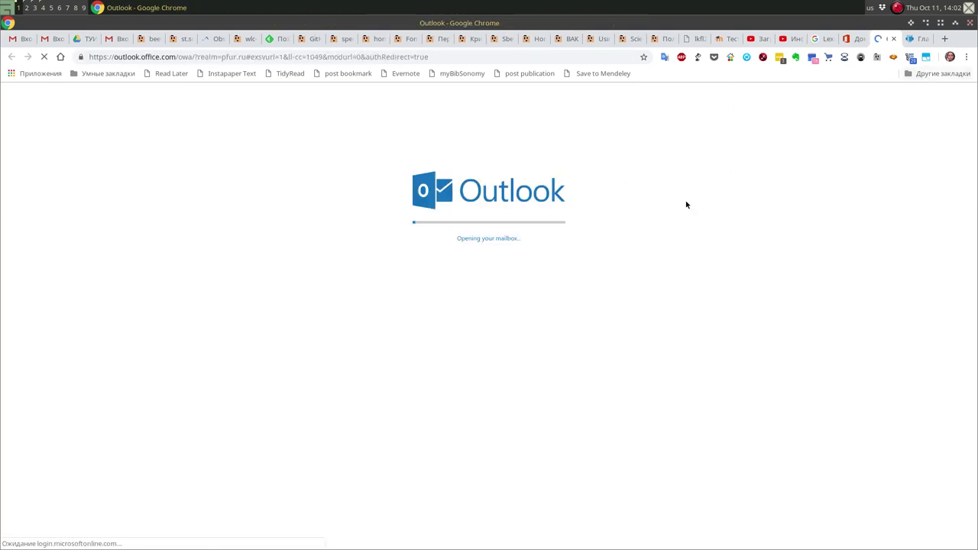
click(921, 39)
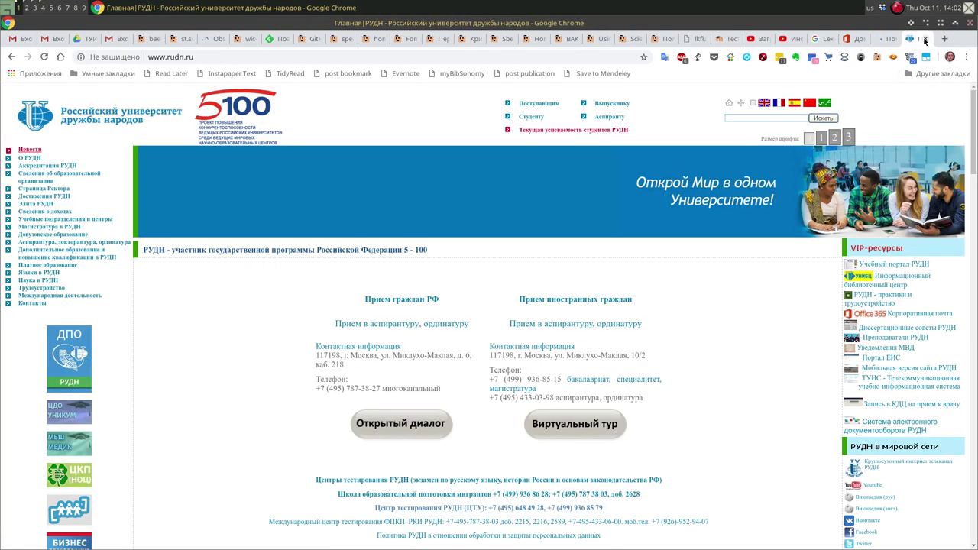
click(925, 39)
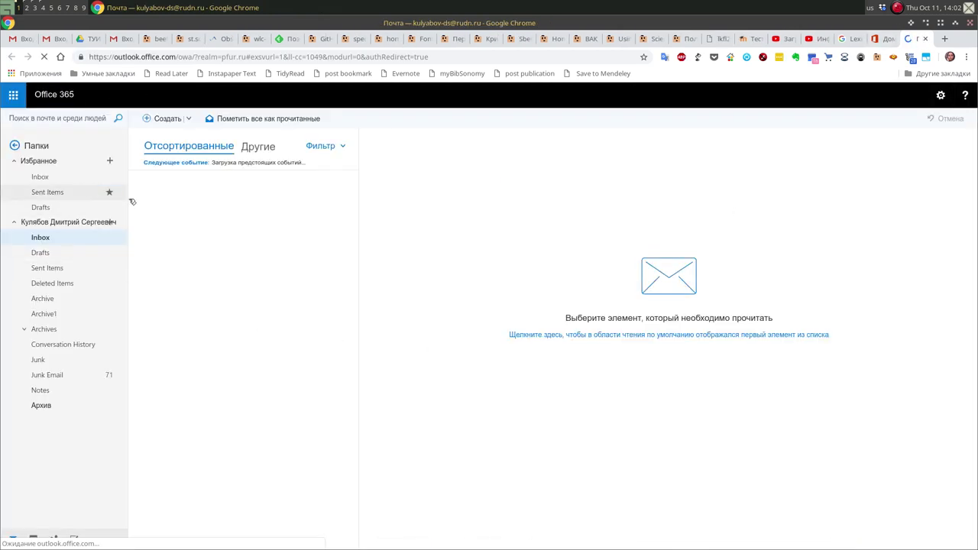
click(155, 120)
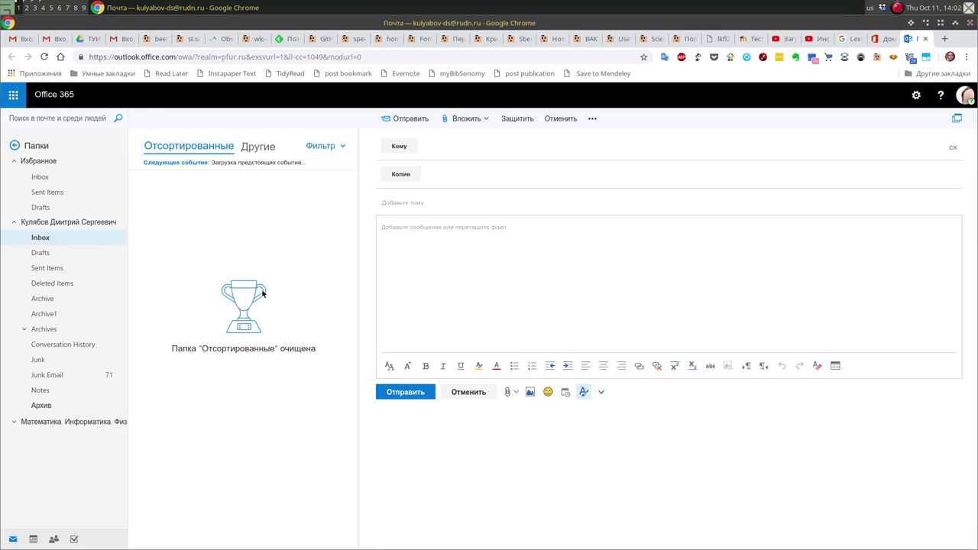
click(507, 392)
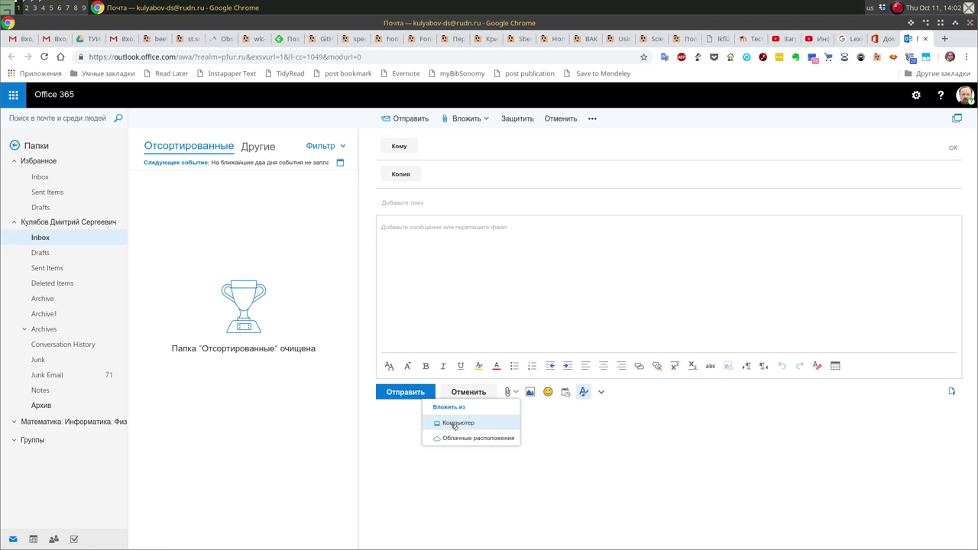
click(455, 424)
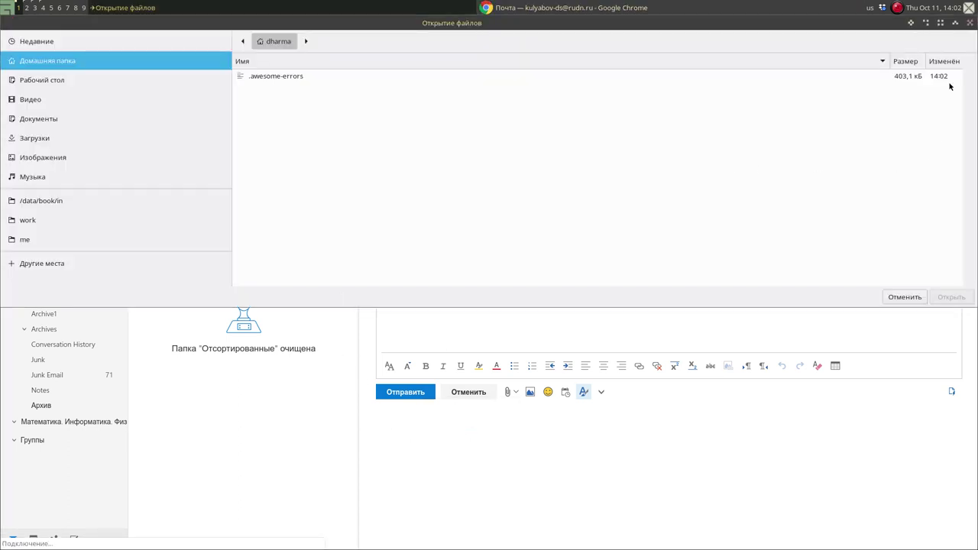
click(908, 298)
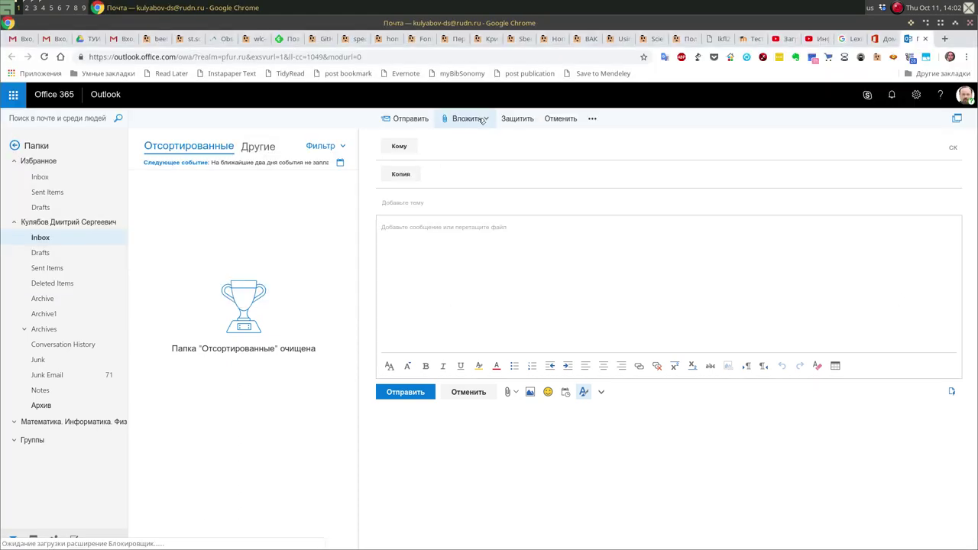
Start attaching a file from the computer to the new message and look through the home folder for a large file.
click(474, 122)
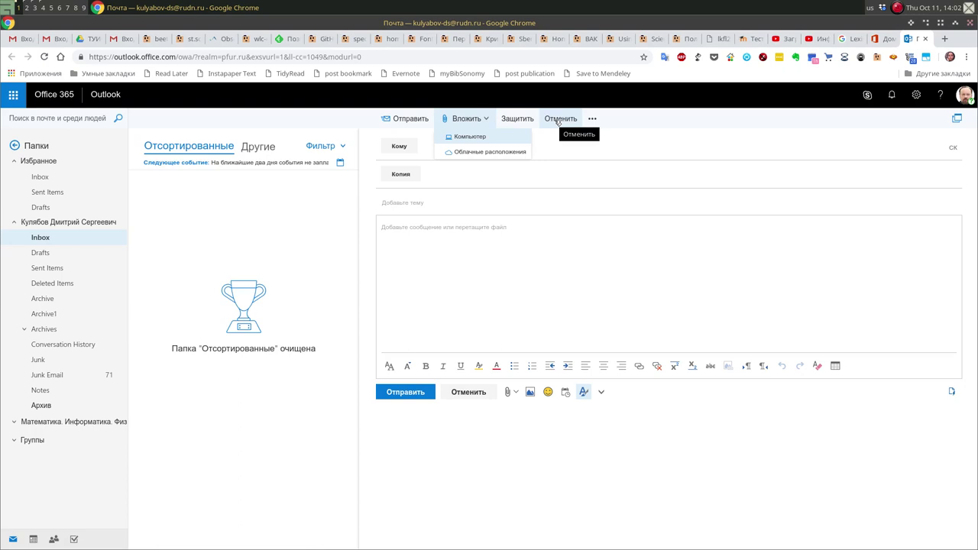
click(470, 137)
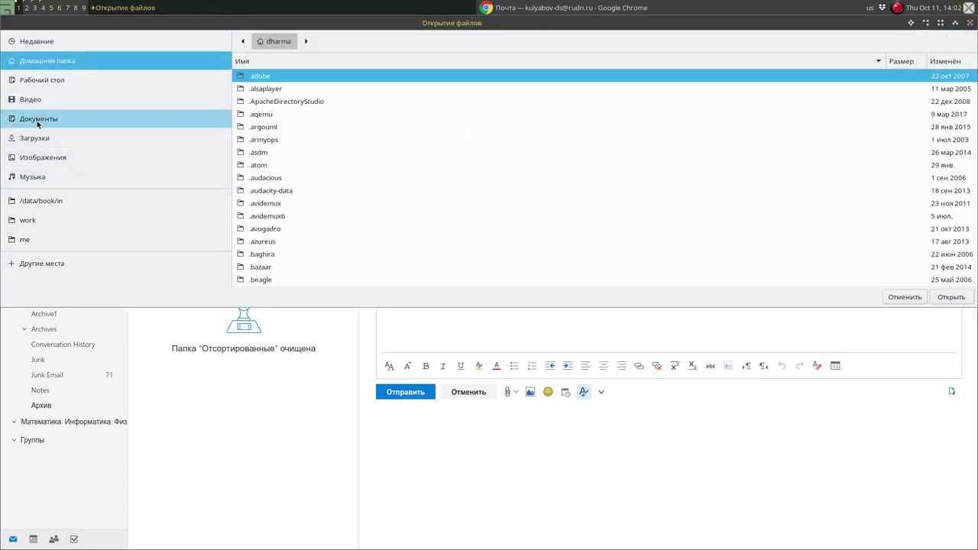
scroll(378, 190, down, 20)
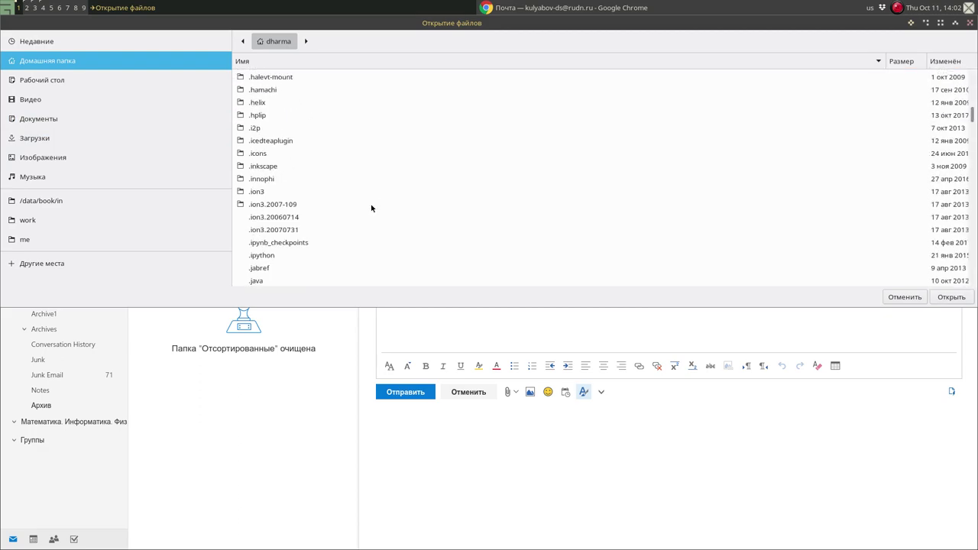
scroll(371, 208, down, 20)
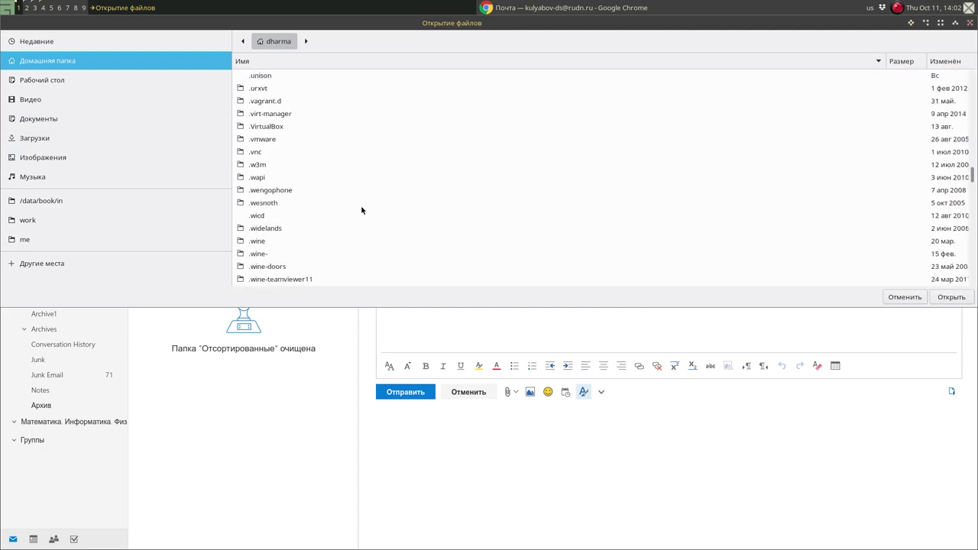
scroll(337, 215, up, 7)
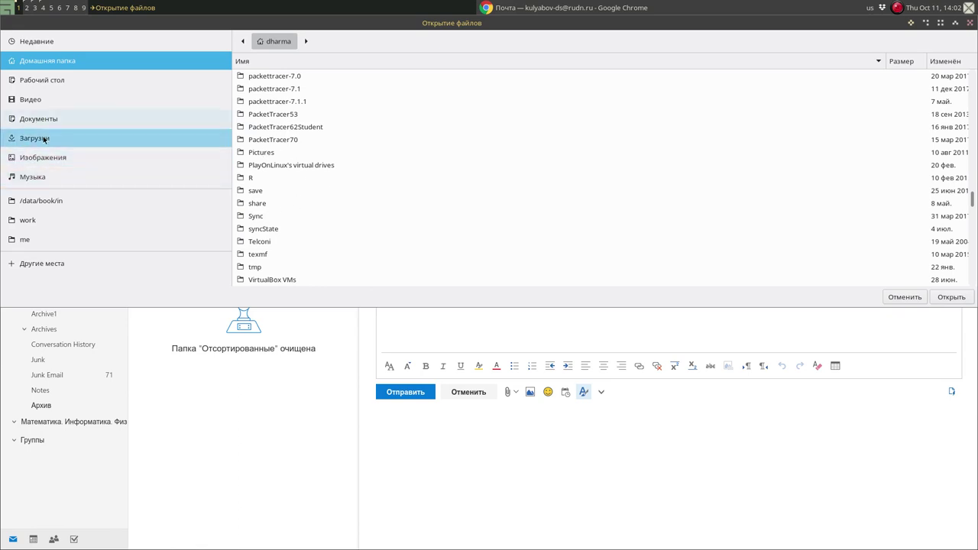
scroll(426, 263, down, 8)
scroll(426, 263, down, 5)
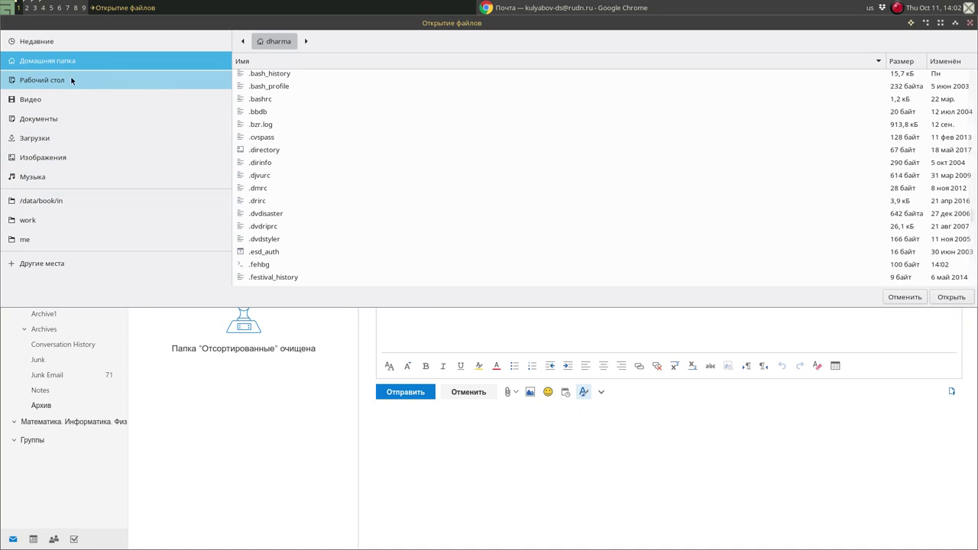
Try to attach flibusta.db from the /data/book/myrulib folder to the message to test the attachment size limit.
click(52, 201)
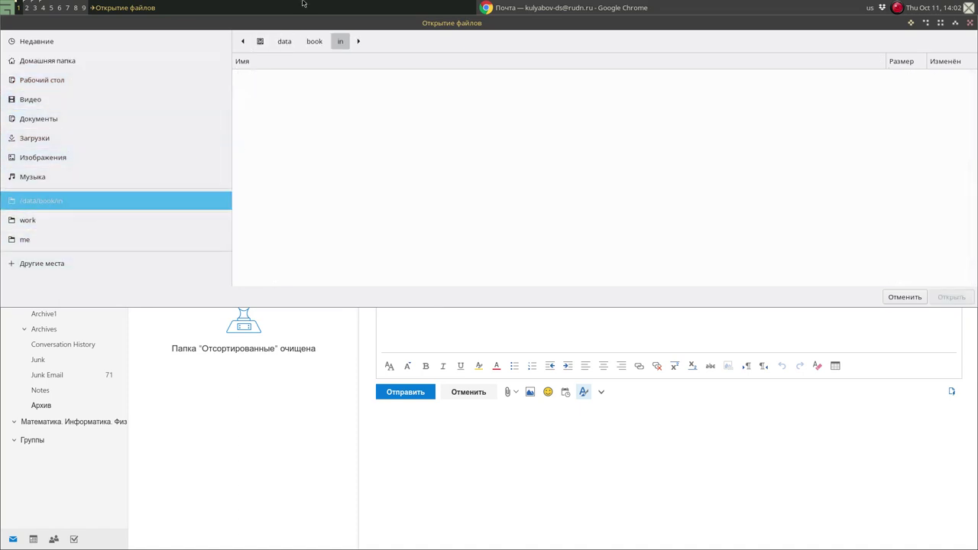
click(313, 41)
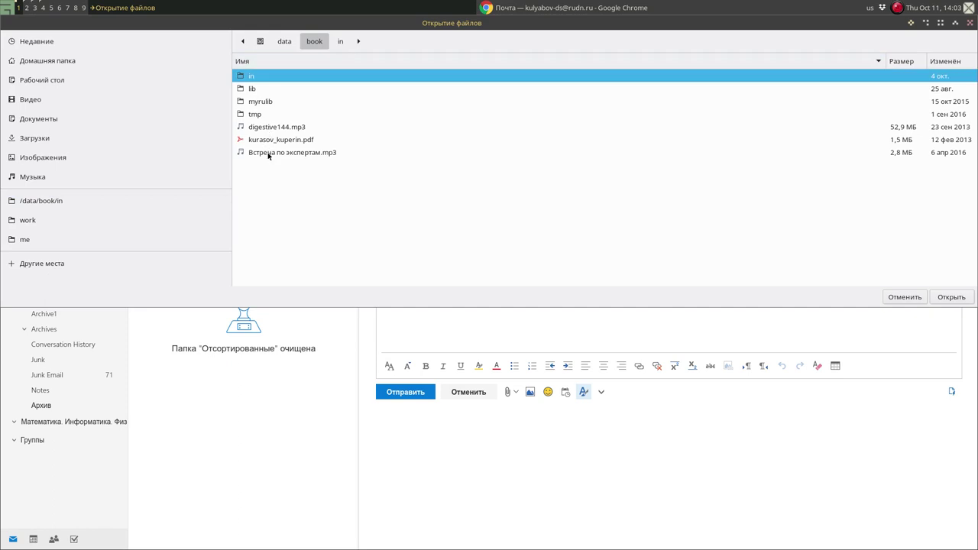
double_click(250, 115)
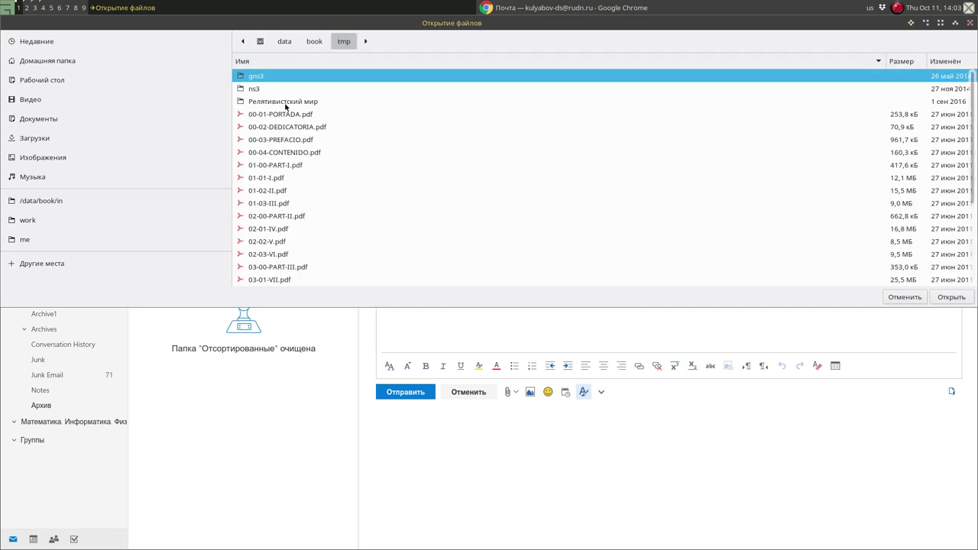
double_click(277, 102)
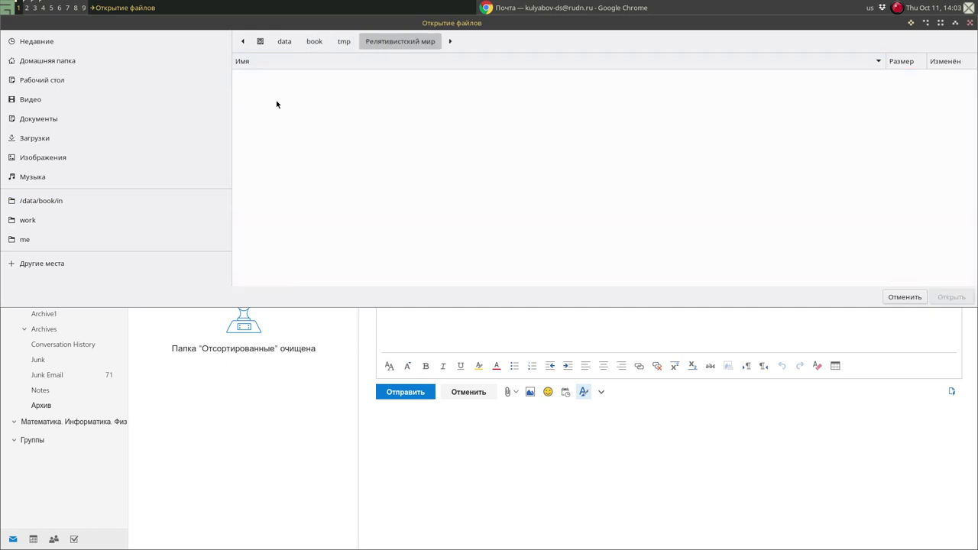
click(343, 41)
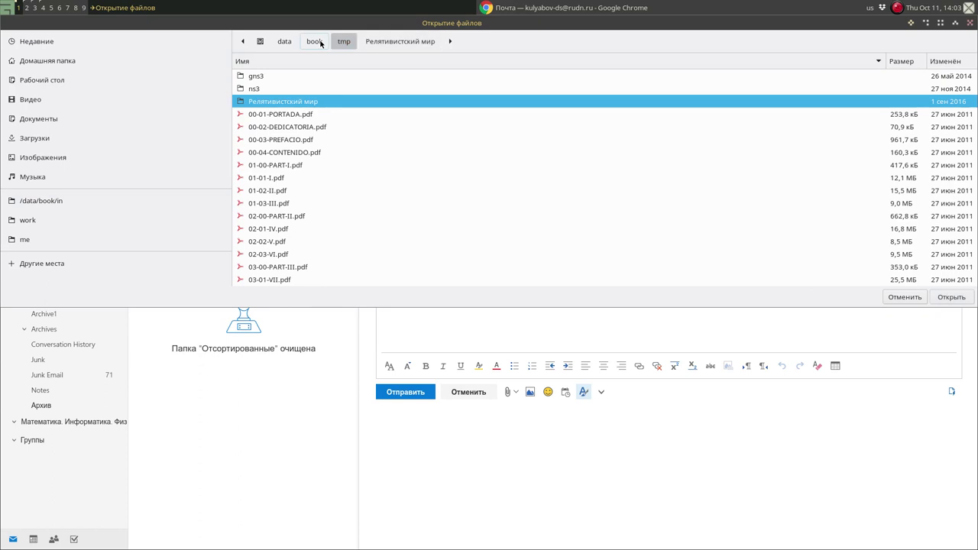
click(315, 41)
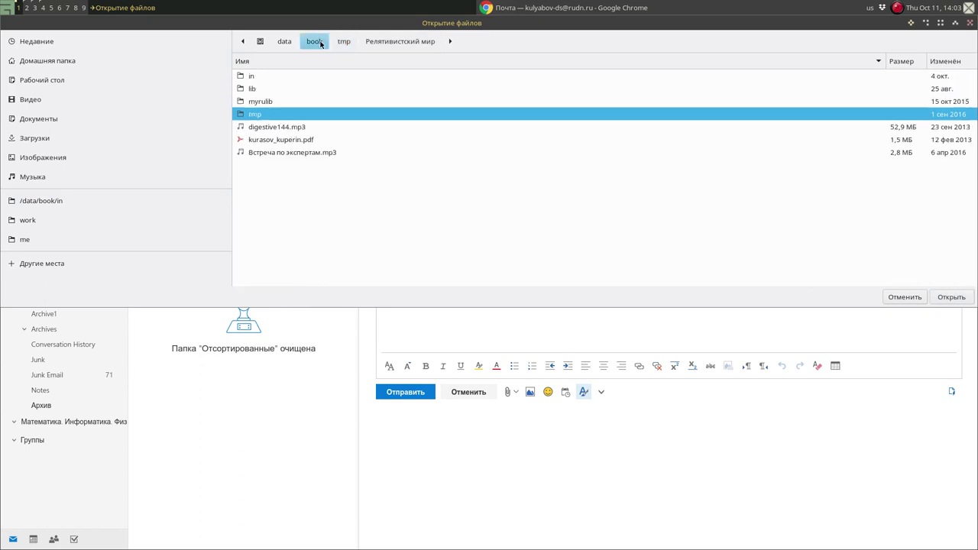
double_click(279, 99)
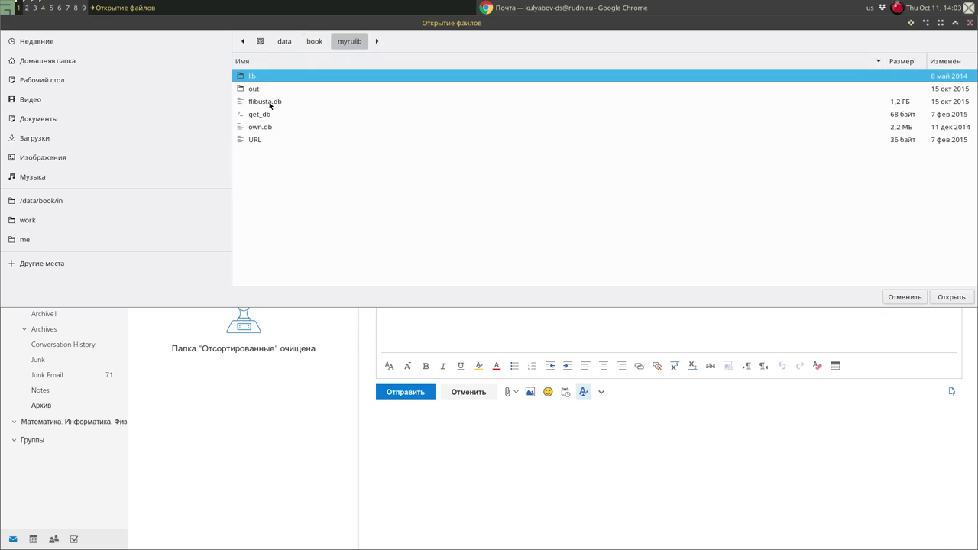
click(269, 102)
double_click(269, 103)
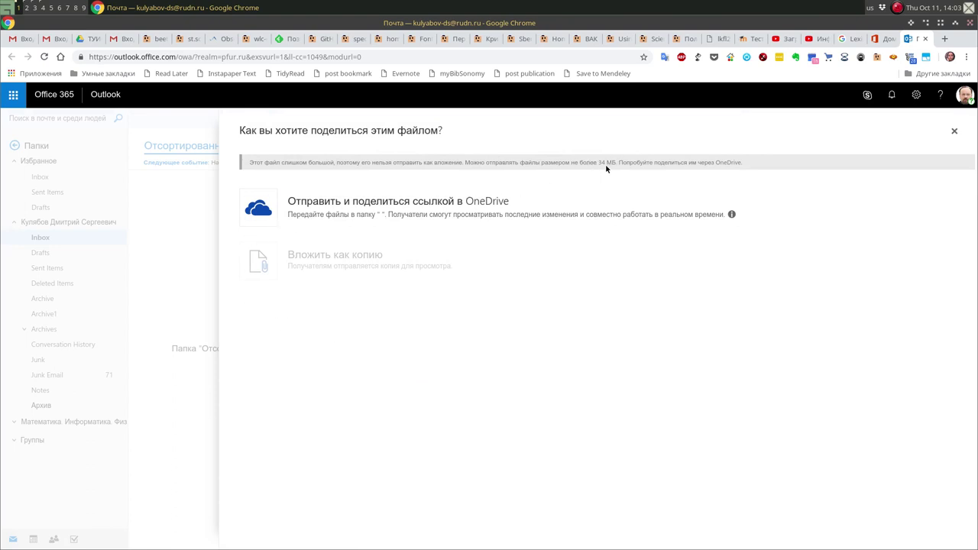
Answer question 15 of the test with «35 MB» and dismiss the file-sharing prompt left open in Outlook.
click(748, 40)
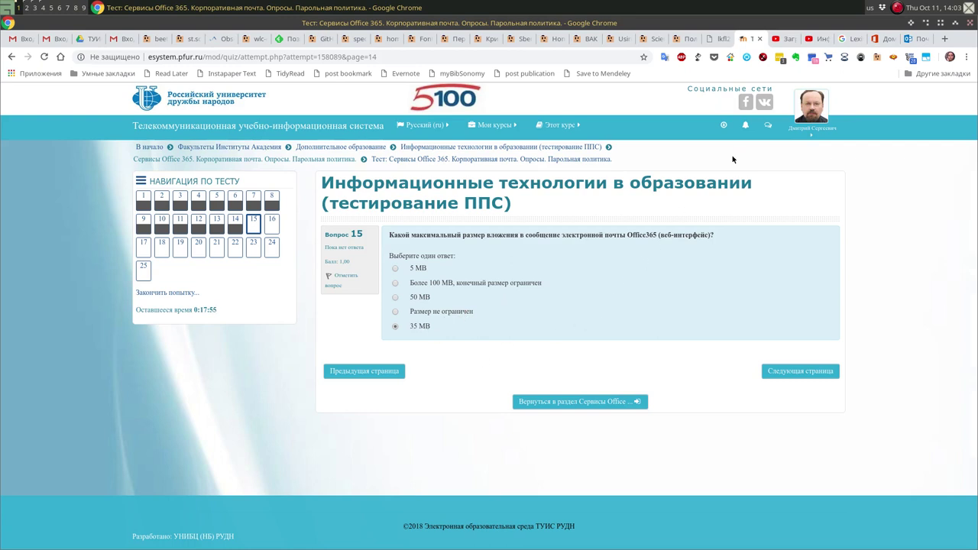
click(885, 42)
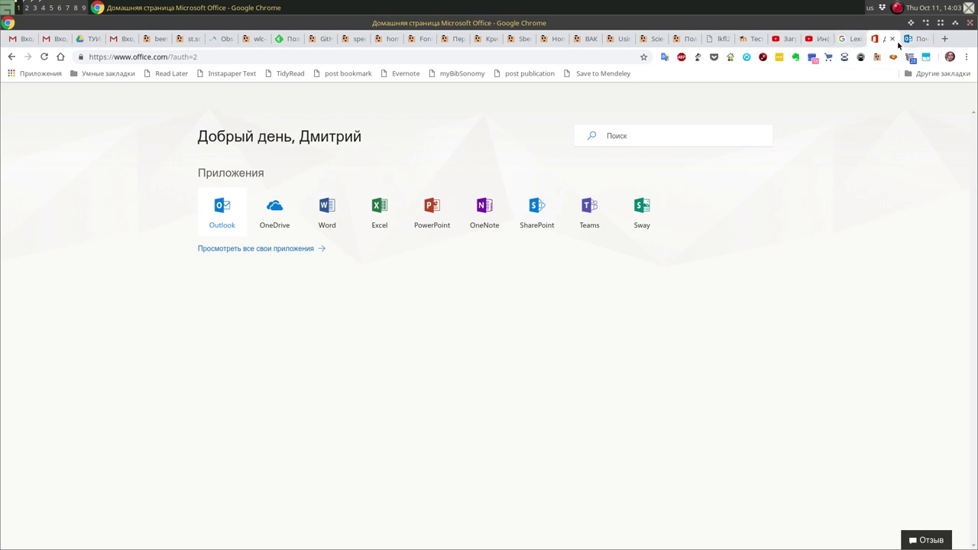
click(915, 42)
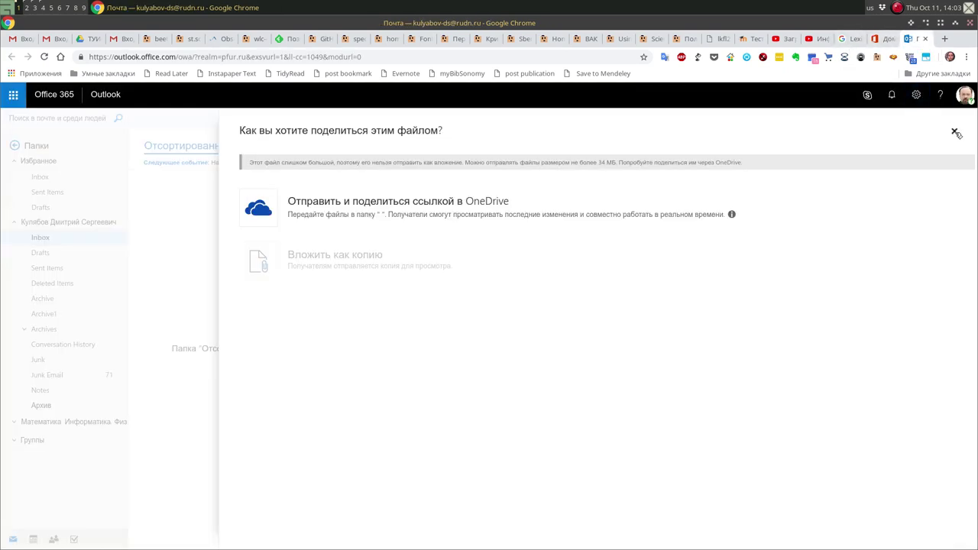
click(953, 133)
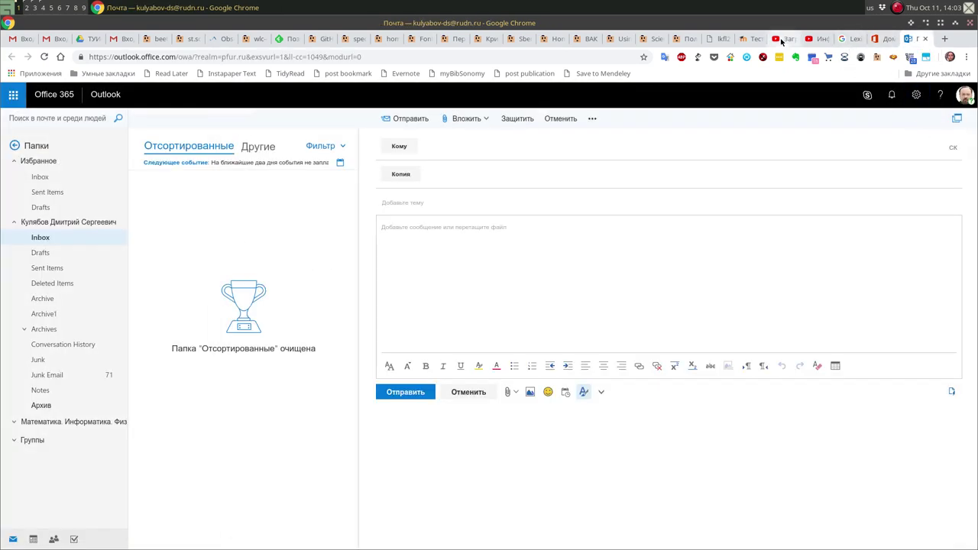
click(749, 44)
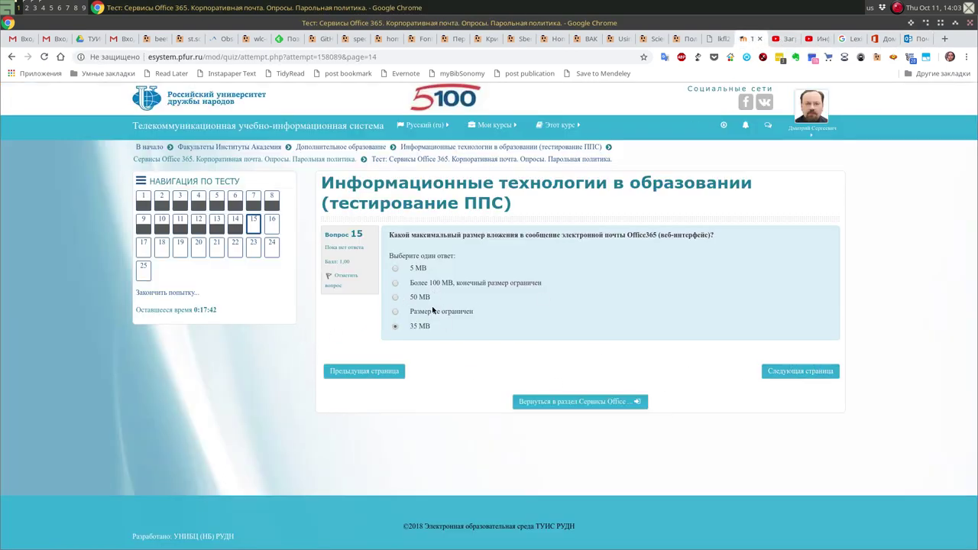
click(801, 377)
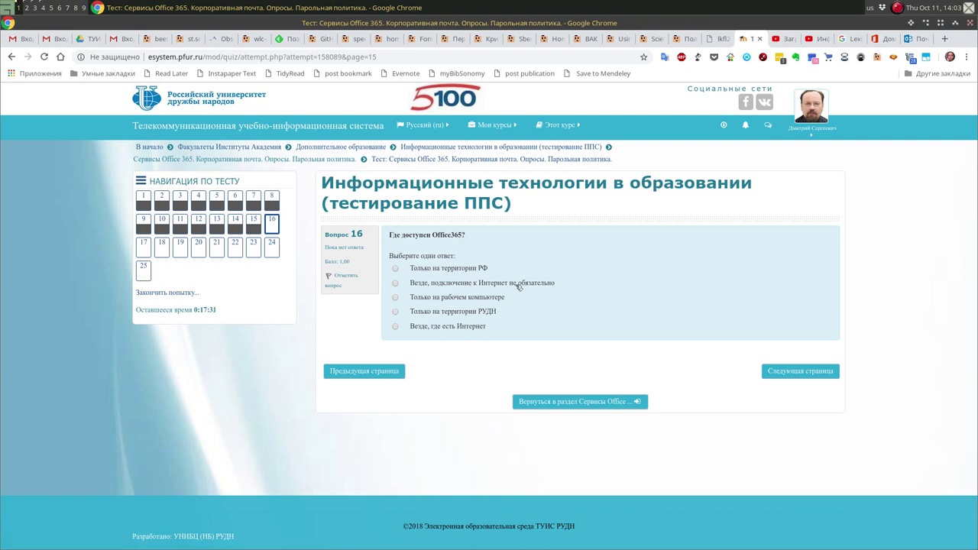
Answer question 16 with «Везде, где есть Интернет» and question 17 with «Вы настроите автоматическое добавление подписи электронной почты в настройках почтового ящика».
click(459, 329)
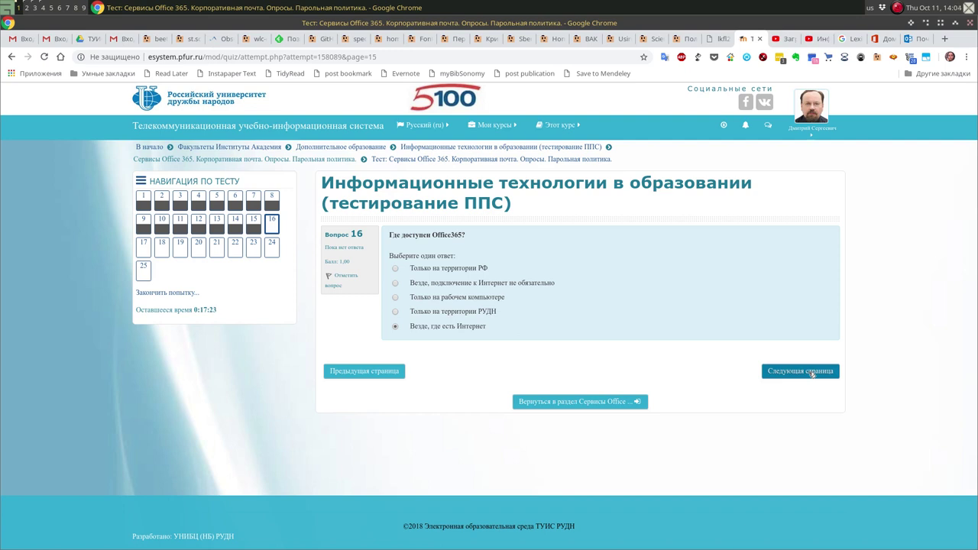
click(811, 372)
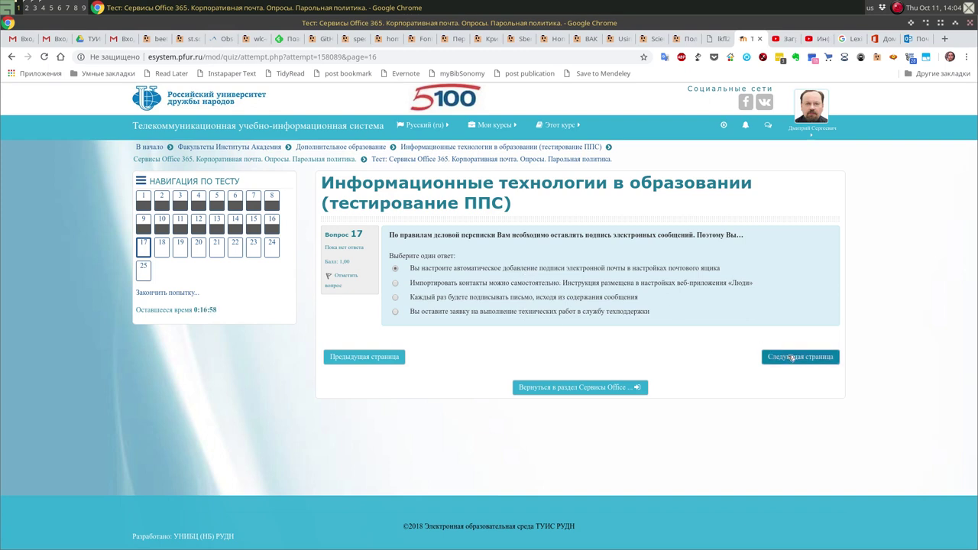
click(791, 357)
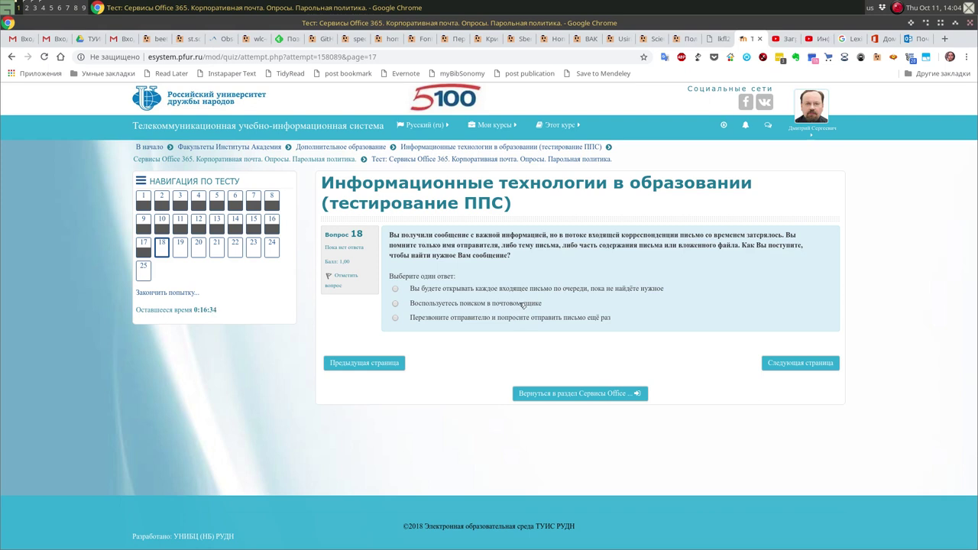
Answer question 18 with «Воспользуетесь поиском в почтовом ящике» and question 19 about a file that exceeds the attachment limit.
click(451, 306)
click(800, 364)
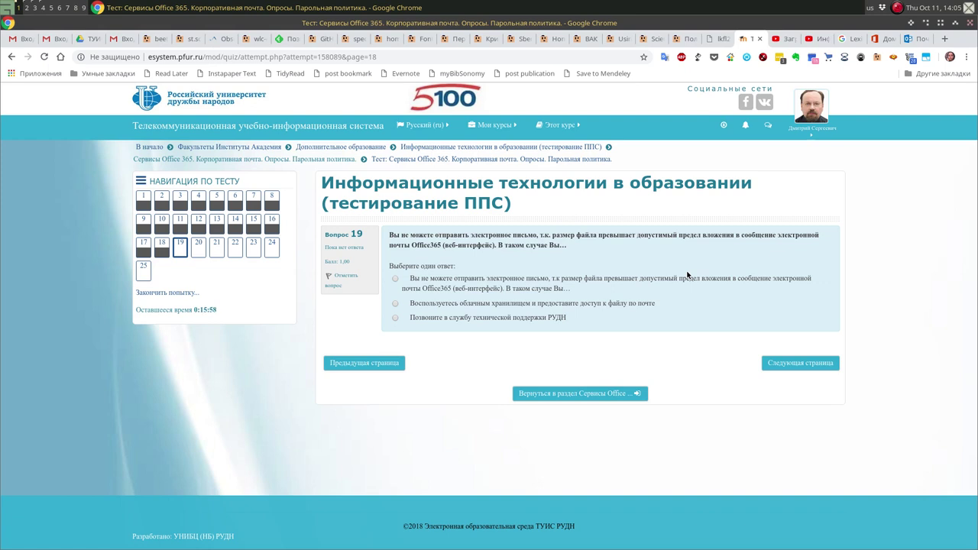
click(813, 366)
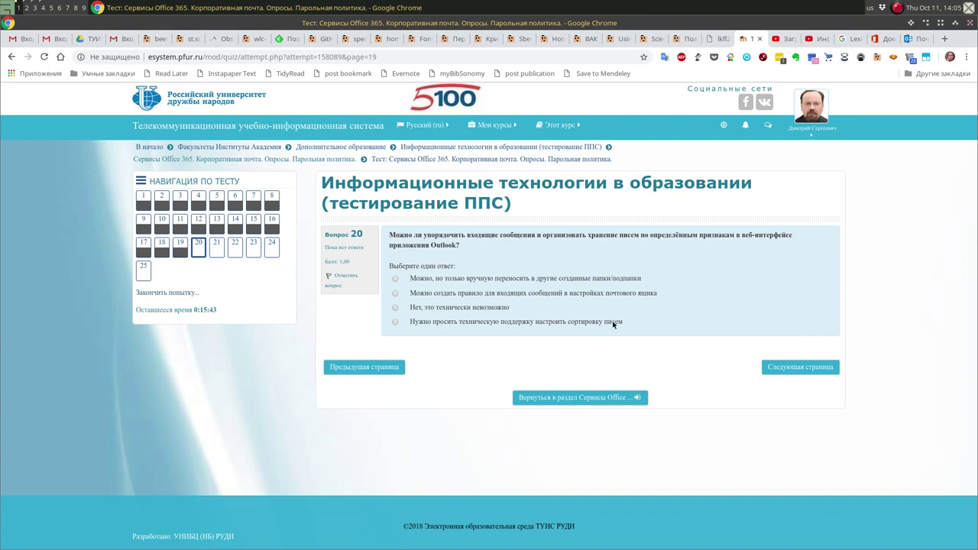
Answer question 20 with «Можно создать правило для входящих сообщений в настройках почтового ящика» and continue to question 21.
click(498, 296)
click(819, 371)
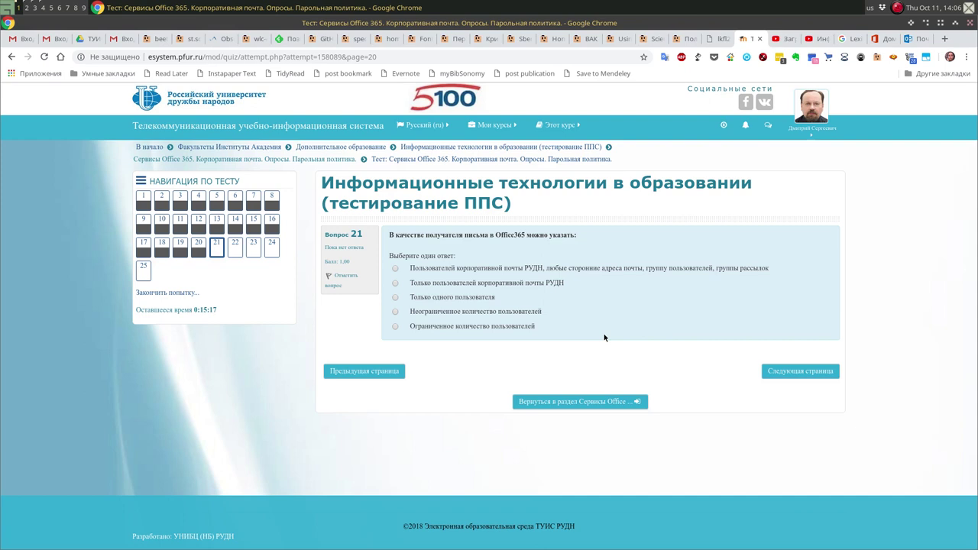
Answer question 21 with «Пользователей корпоративной почты РУДН, любые сторонние адреса почты, группу пользователей, группы рассылок» and question 22 with the blocked account option allowing 30-day support recovery.
click(567, 274)
click(782, 370)
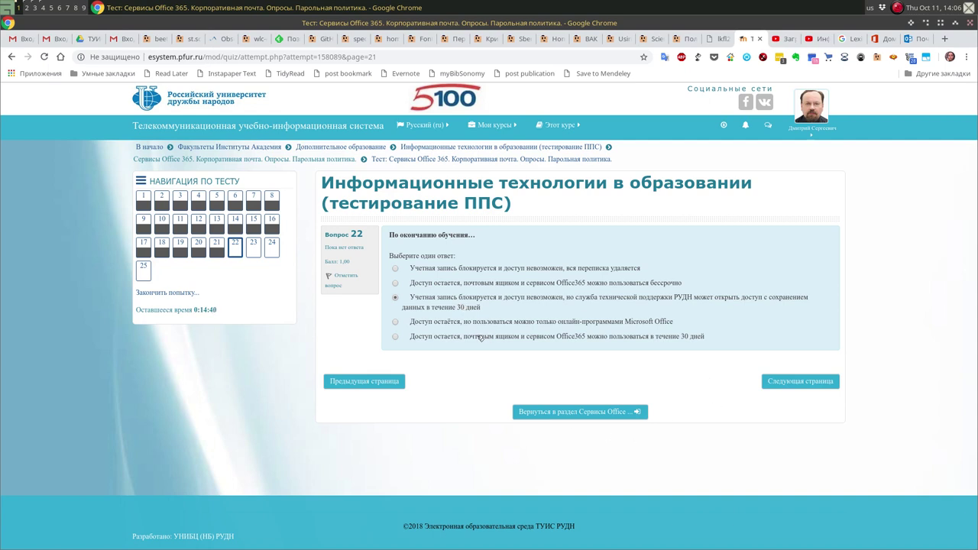
click(812, 381)
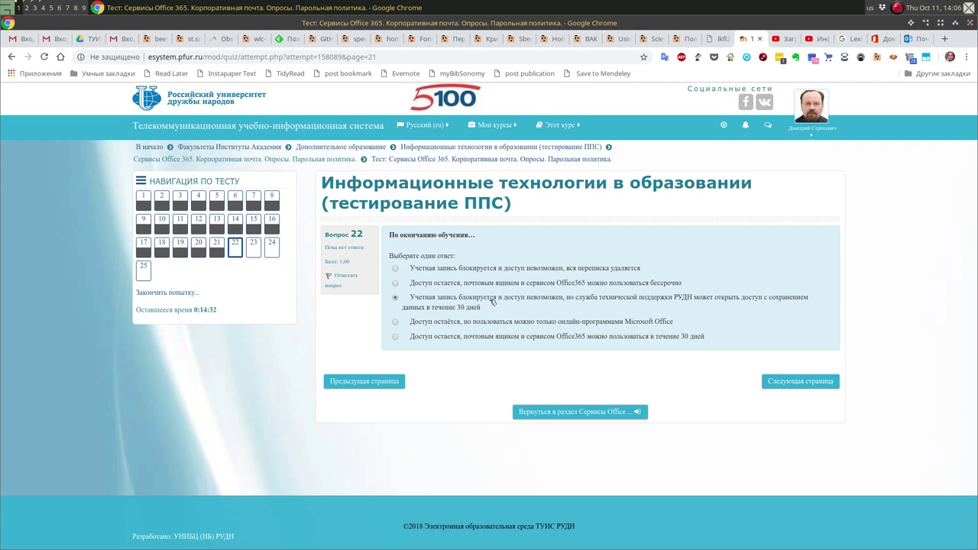
click(794, 389)
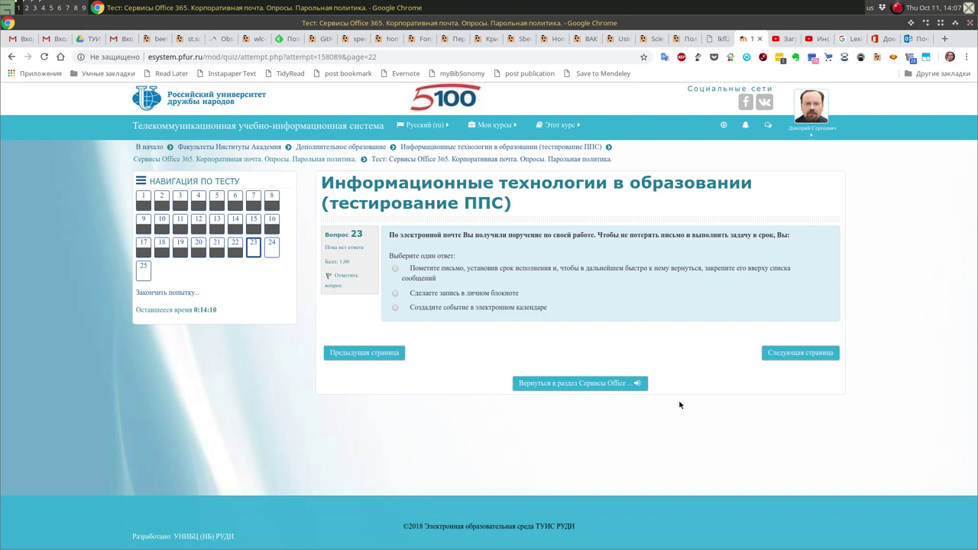
Answer question 23 with «Создадите событие в электронном календаре» and question 24 with the blocked account whose access support can restore within 30 days.
click(519, 308)
click(815, 354)
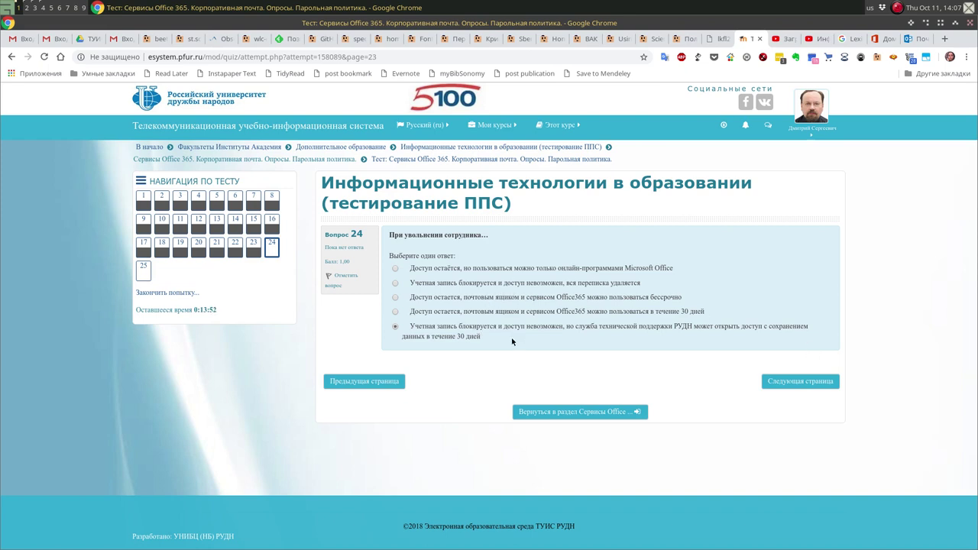
click(792, 382)
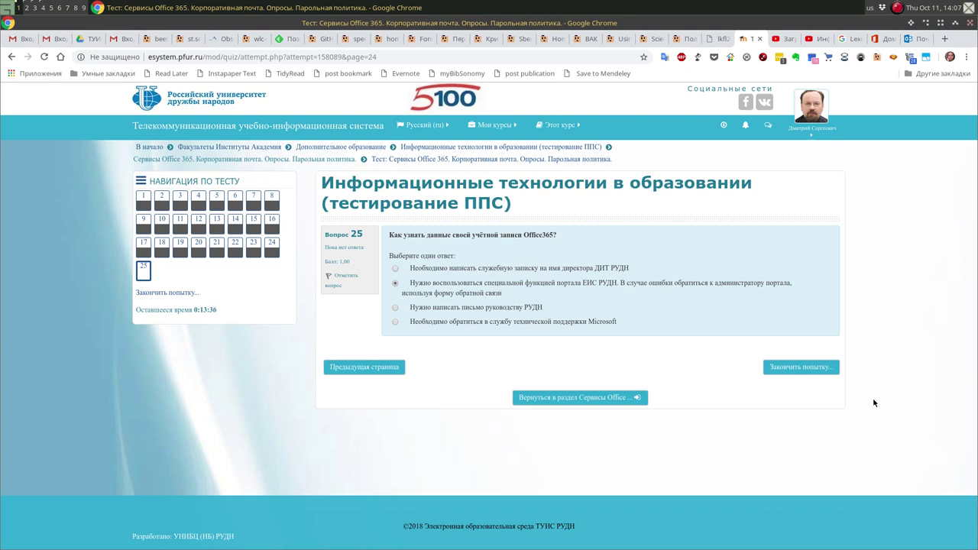
Answer question 25 with the special function of the ЕИС РУДН portal, finish the attempt and submit all answers for grading.
click(820, 371)
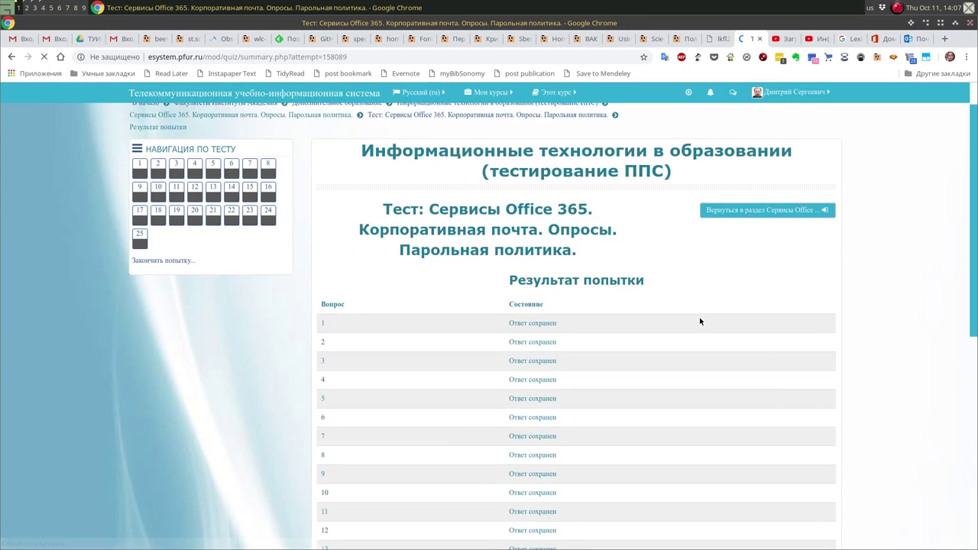
scroll(655, 402, down, 5)
scroll(646, 415, down, 1)
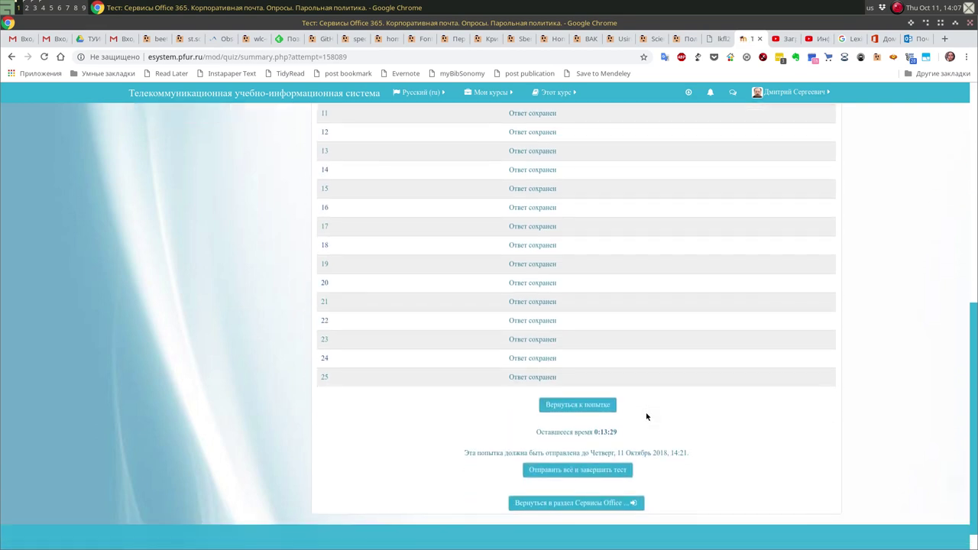
click(626, 442)
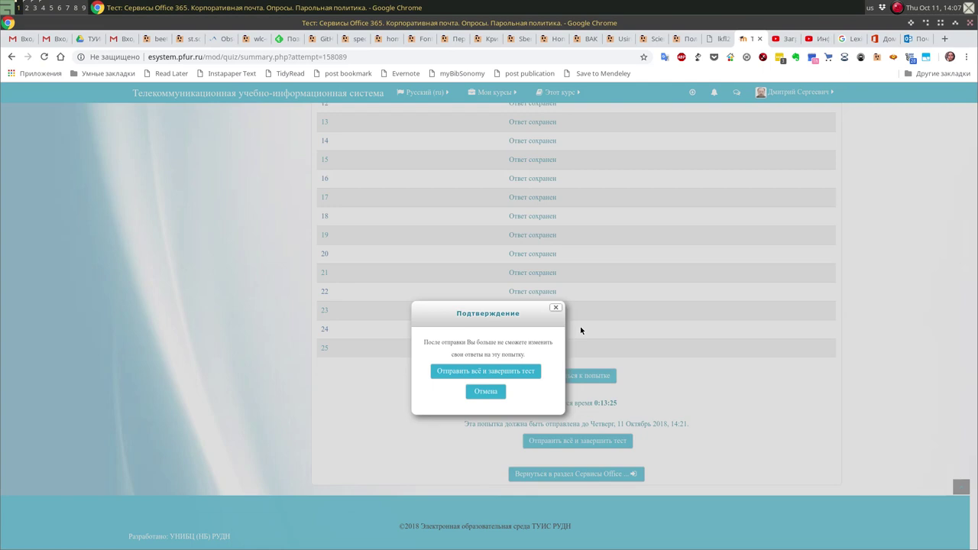
click(531, 370)
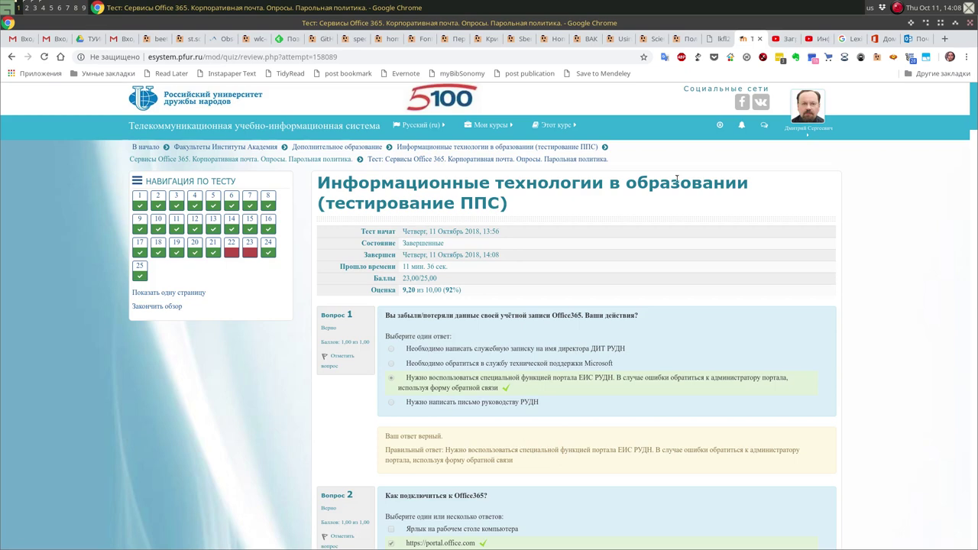
Review the graded answers from question 1 to question 20, examining the correct answers to question 4 about writing to a student.
drag(974, 112, 976, 181)
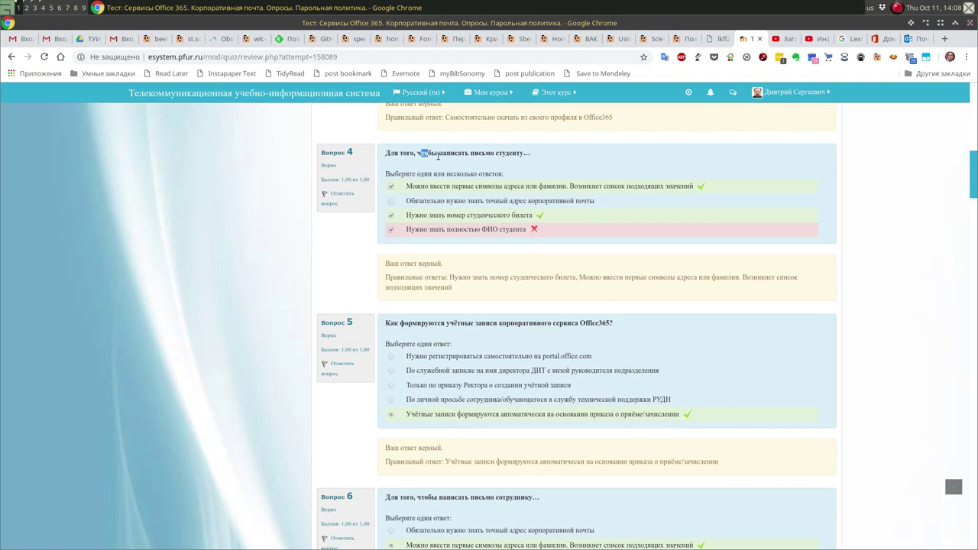
drag(422, 154, 501, 161)
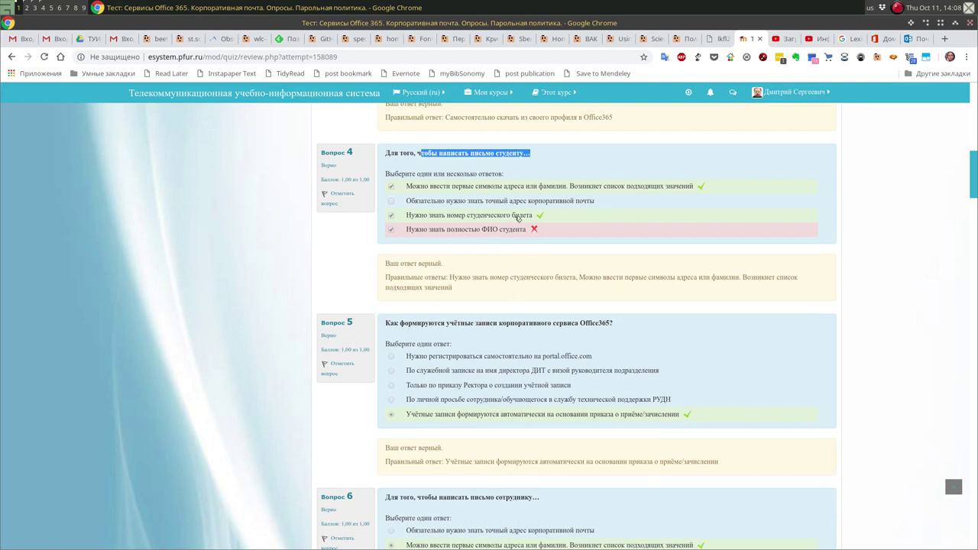
drag(507, 276, 530, 287)
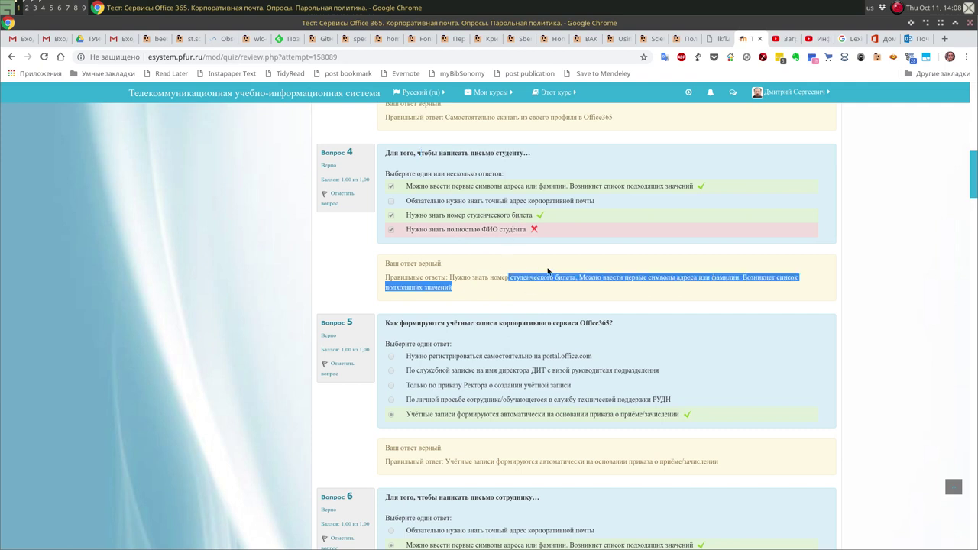
click(618, 254)
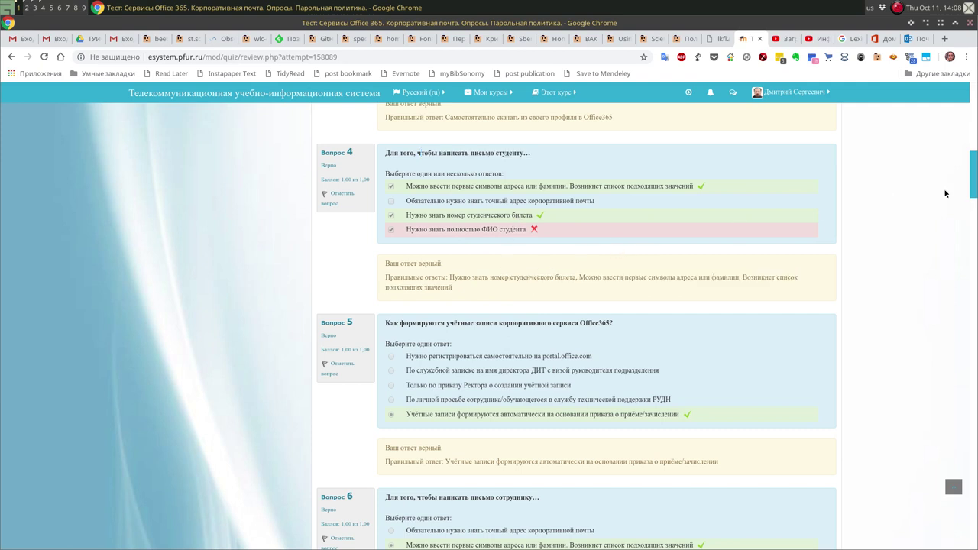
drag(973, 189, 967, 369)
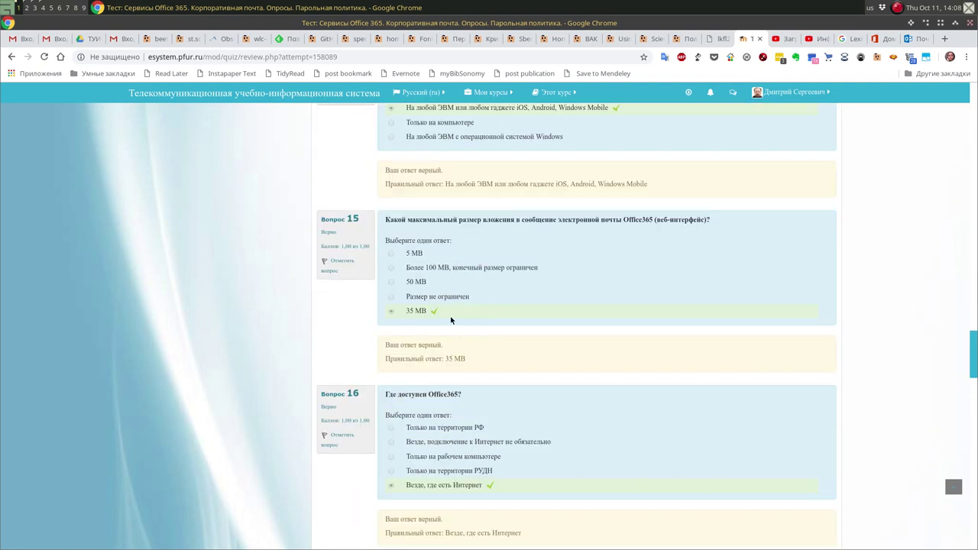
scroll(451, 317, down, 5)
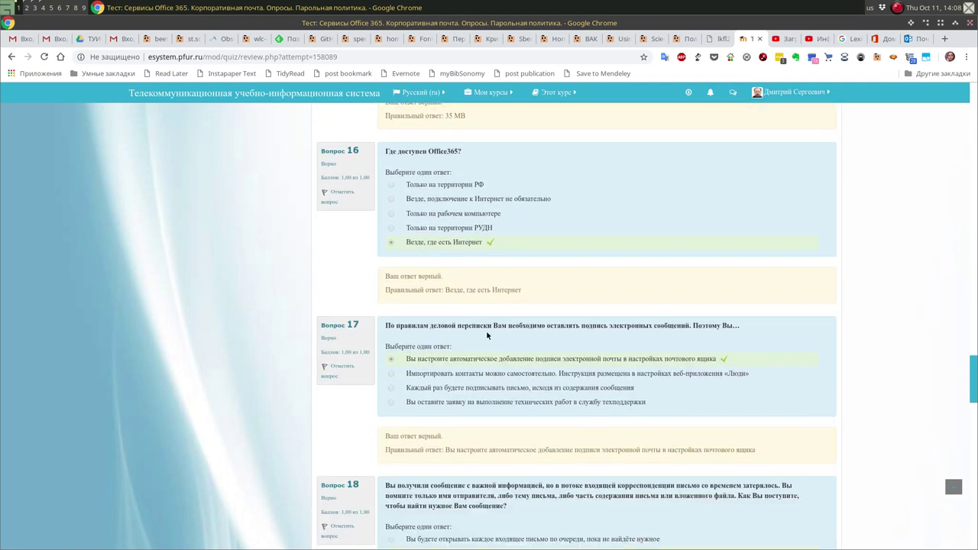
scroll(535, 313, down, 2)
scroll(756, 431, down, 5)
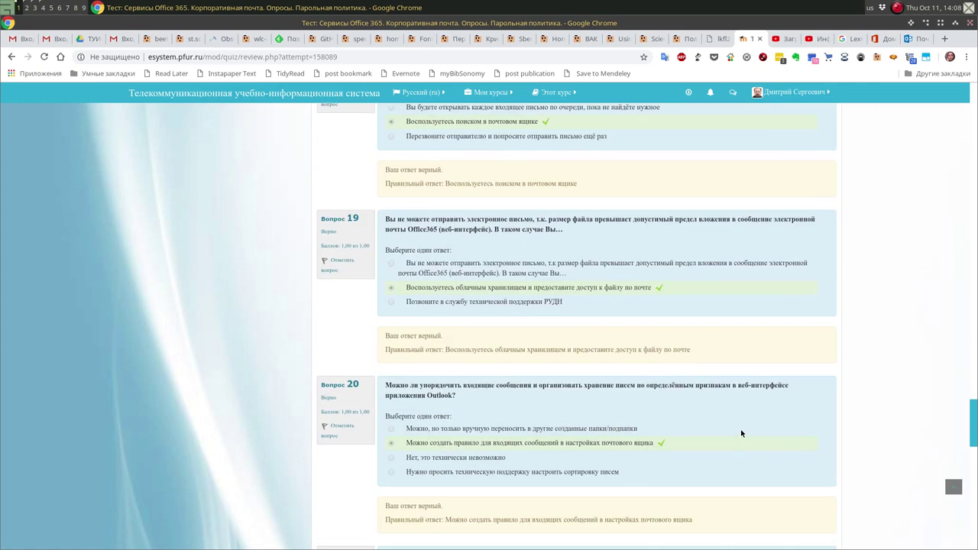
Examine the correct answer given for question 22 about account access after finishing studies.
scroll(731, 419, down, 5)
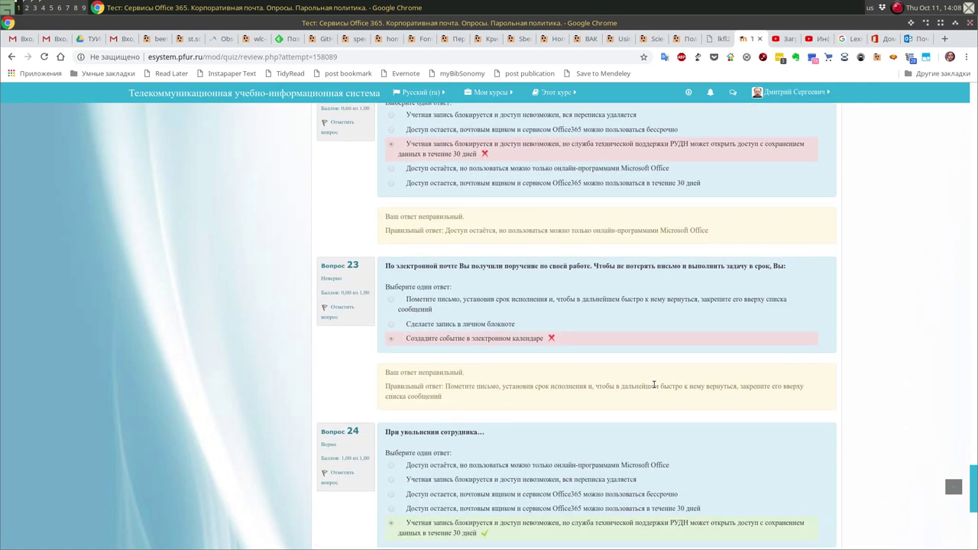
scroll(655, 384, up, 1)
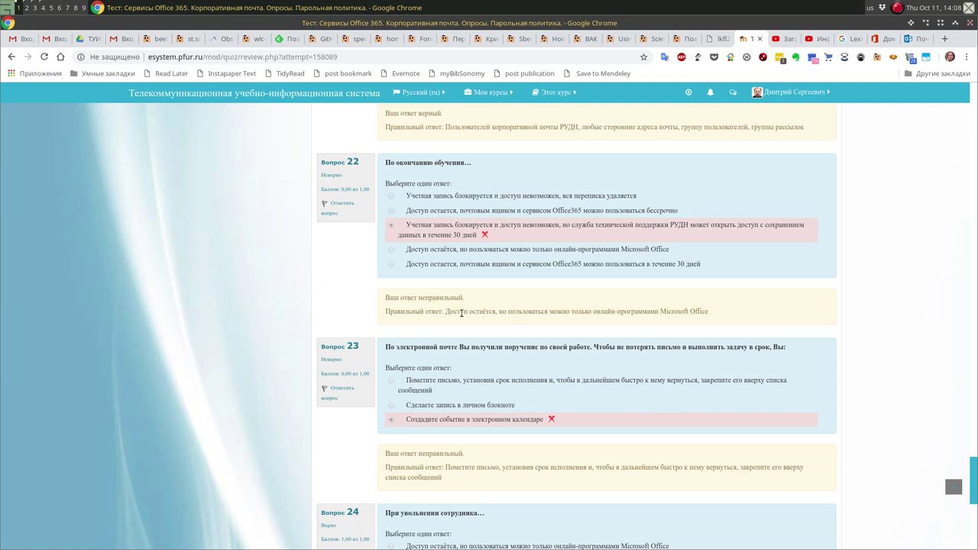
drag(460, 312, 710, 317)
click(713, 316)
drag(634, 313, 742, 316)
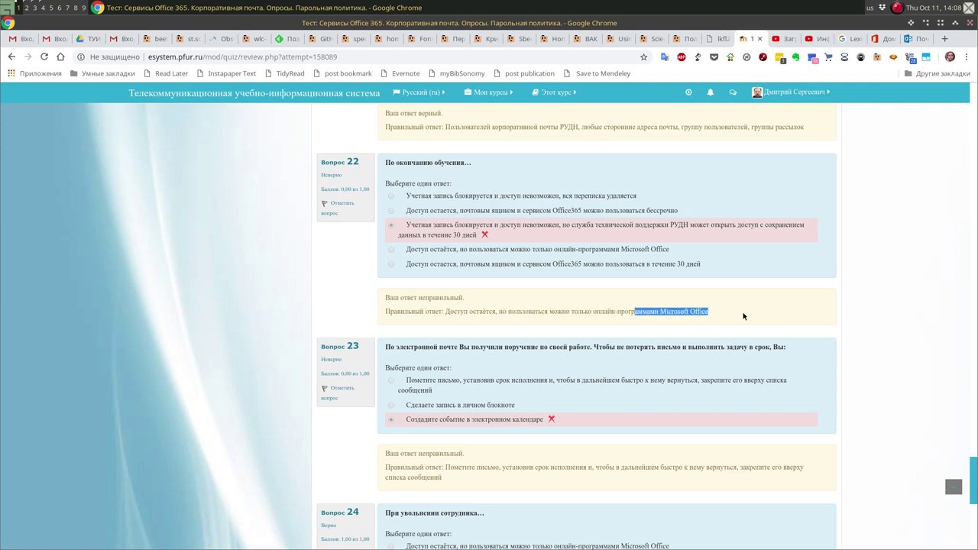
click(744, 316)
scroll(496, 449, down, 2)
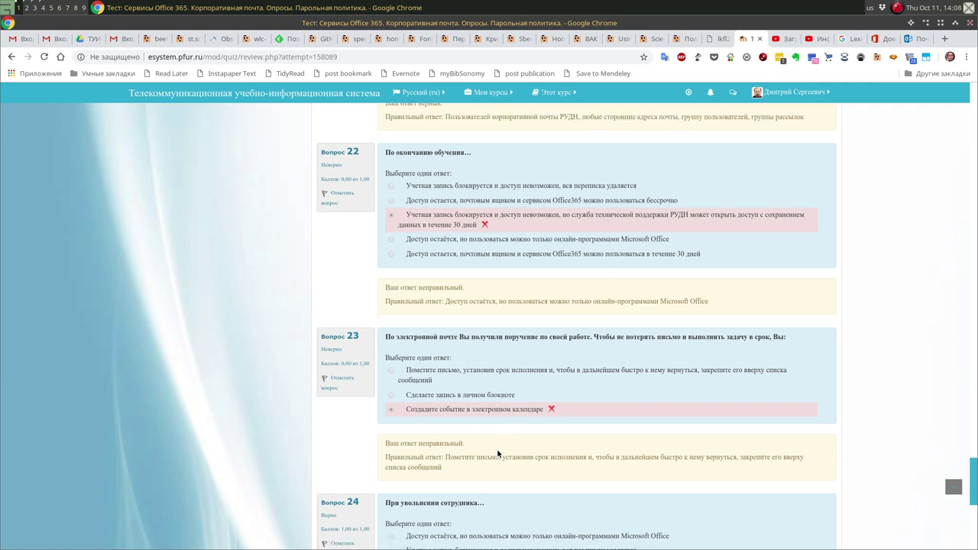
Examine the correct answer given for question 23 about keeping track of a work assignment received by e-mail.
drag(437, 360, 495, 375)
click(496, 374)
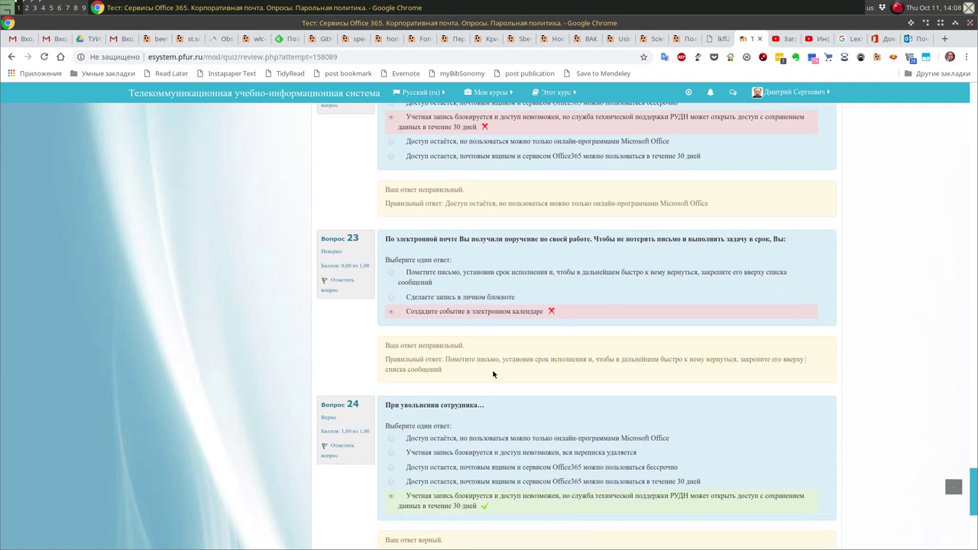
scroll(483, 219, up, 2)
scroll(410, 478, down, 2)
drag(405, 359, 450, 372)
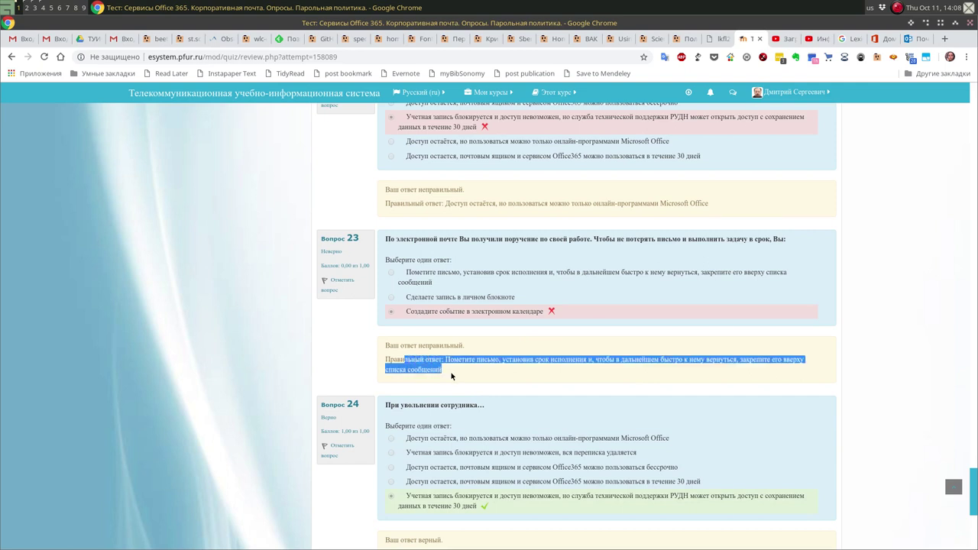
click(476, 309)
drag(550, 359, 629, 374)
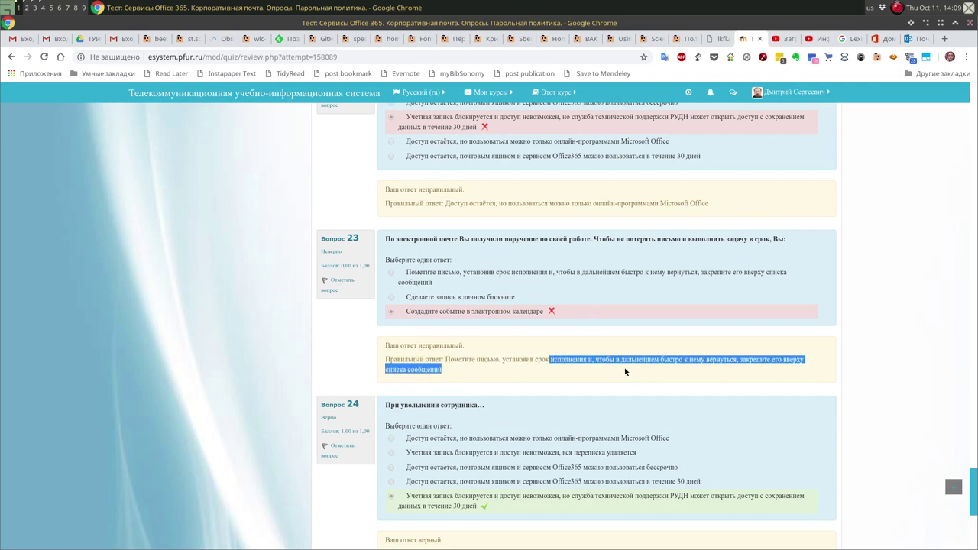
click(628, 375)
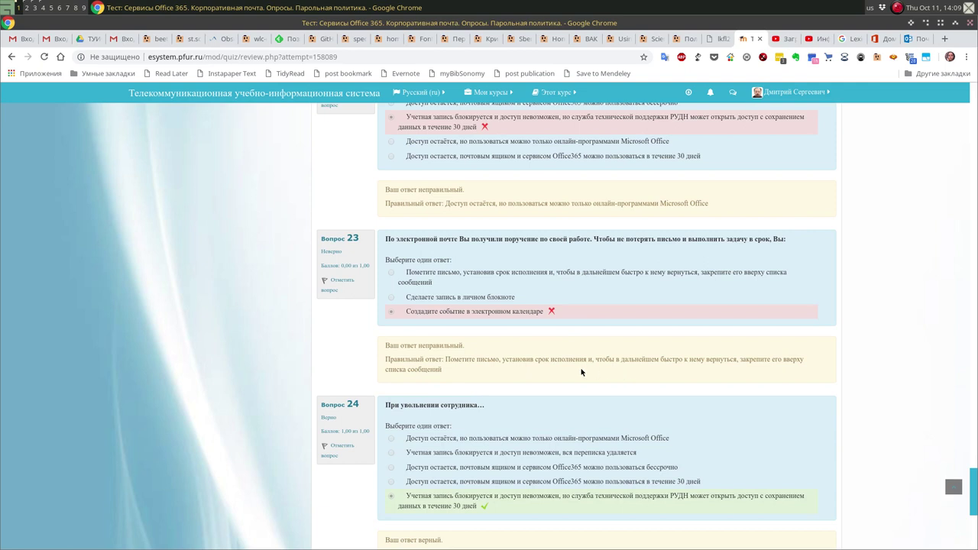
Review the graded answers to questions 24 and 25 and return to the score summary at the start of the review.
scroll(706, 429, down, 3)
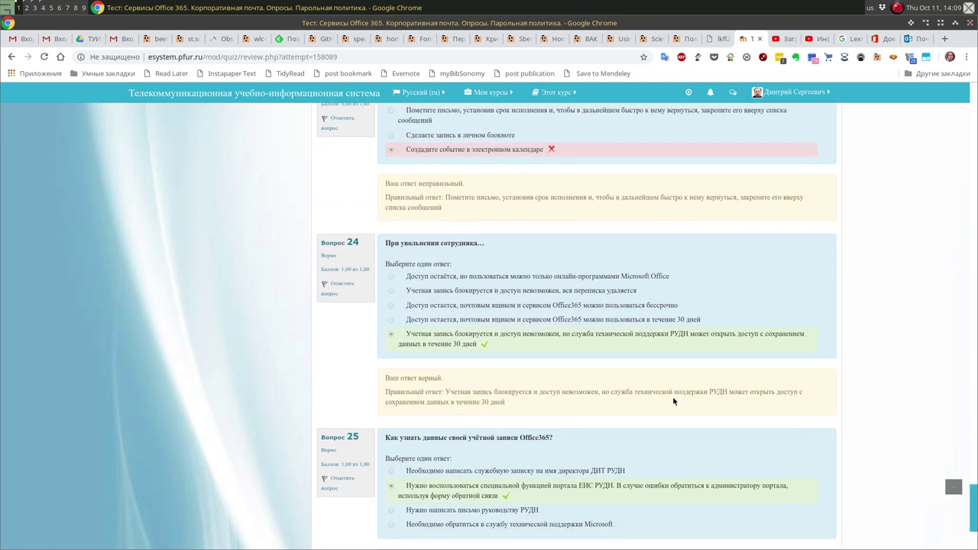
scroll(673, 396, down, 3)
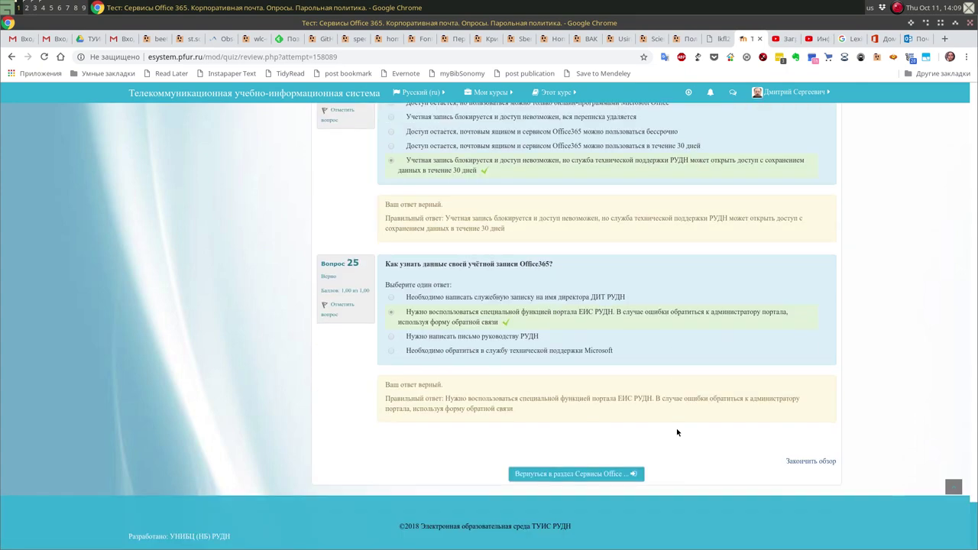
click(954, 487)
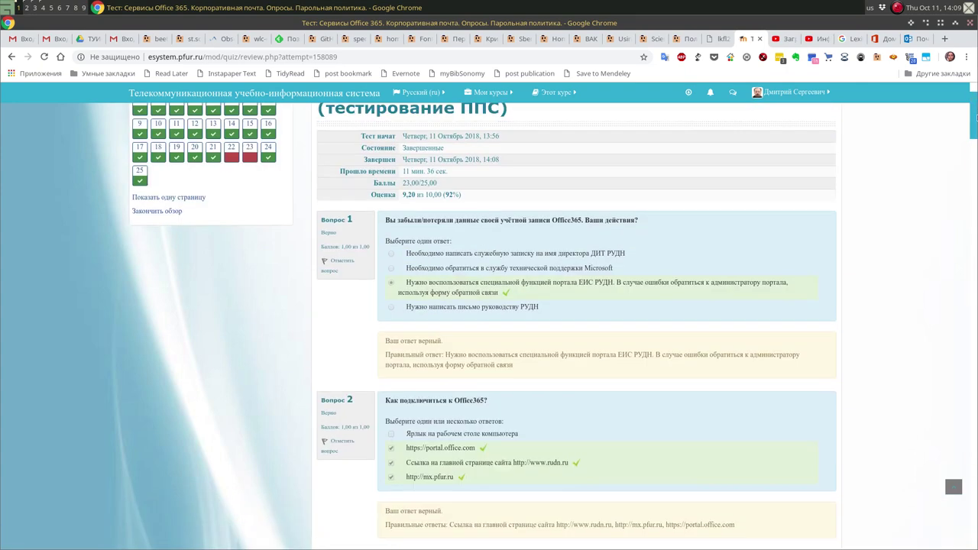